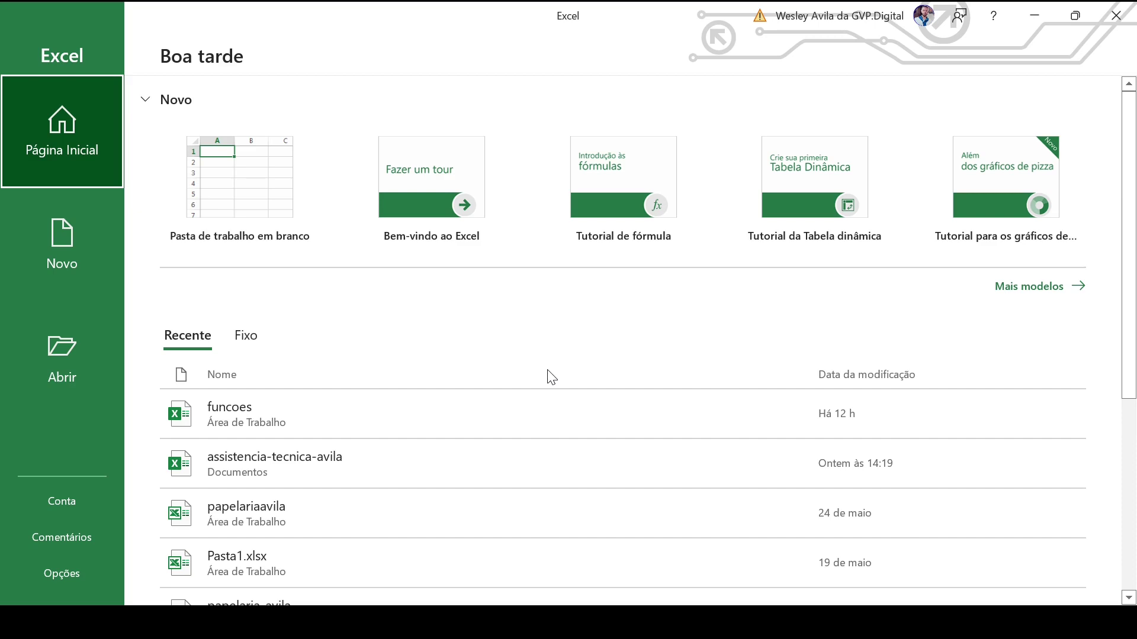
Create a blank workbook and enter the month headers Janeiro, Fevereiro and Março in B1:D1.
{"action": "left_click", "coordinate": [268, 191]}
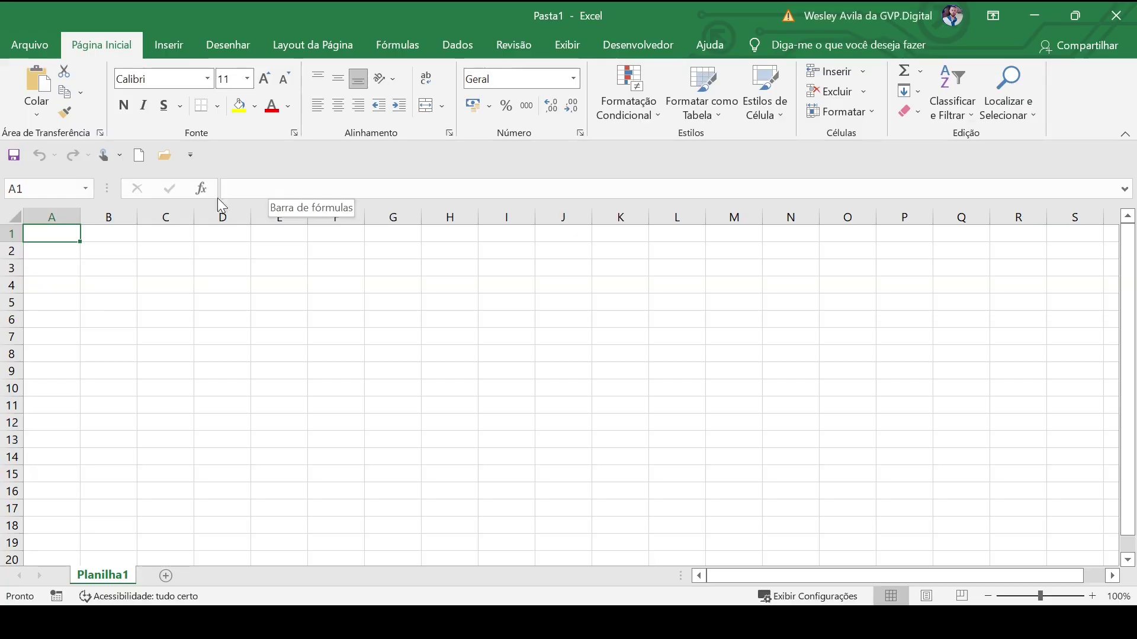
{"action": "left_click", "coordinate": [100, 234]}
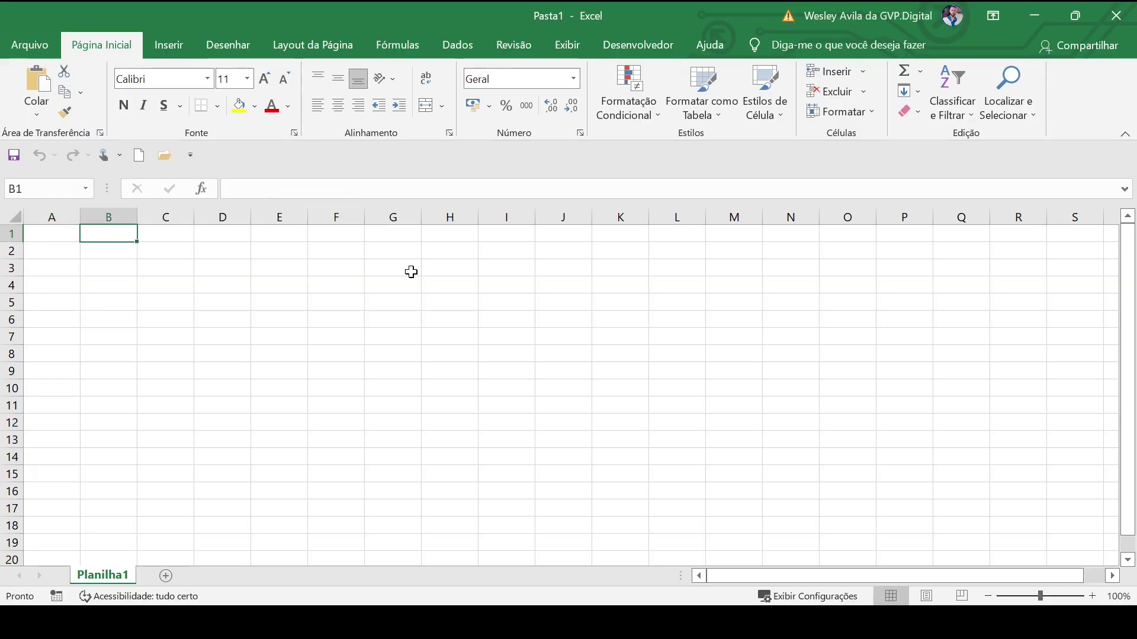
{"action": "type", "text": "Ja"}
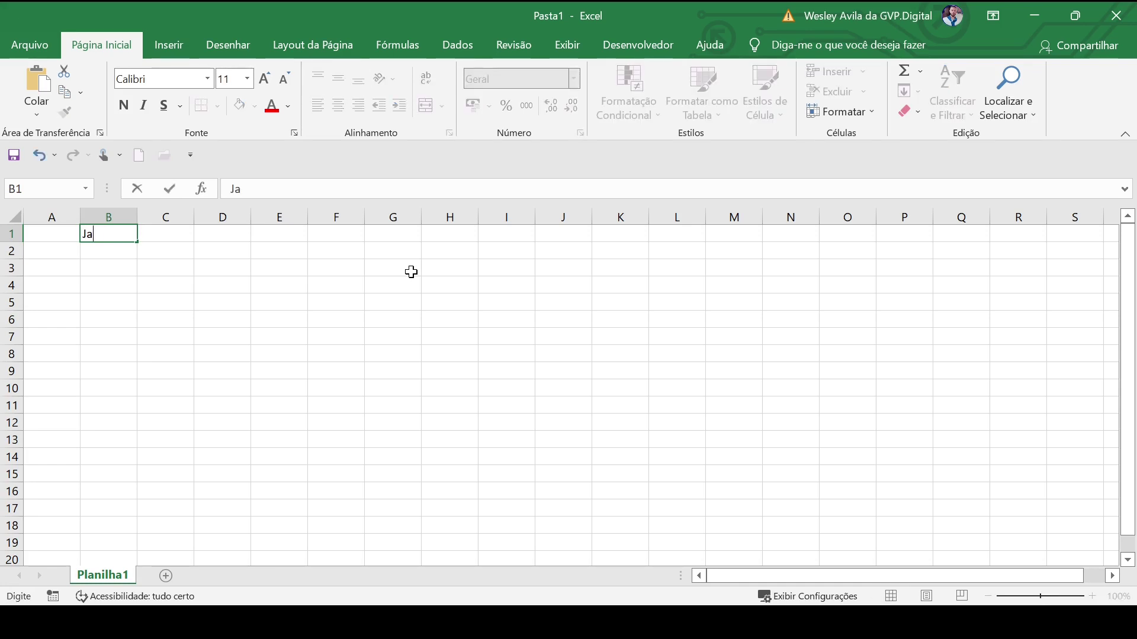
{"action": "type", "text": "neiro"}
{"action": "key", "text": "Tab"}
{"action": "type", "text": "Fe"}
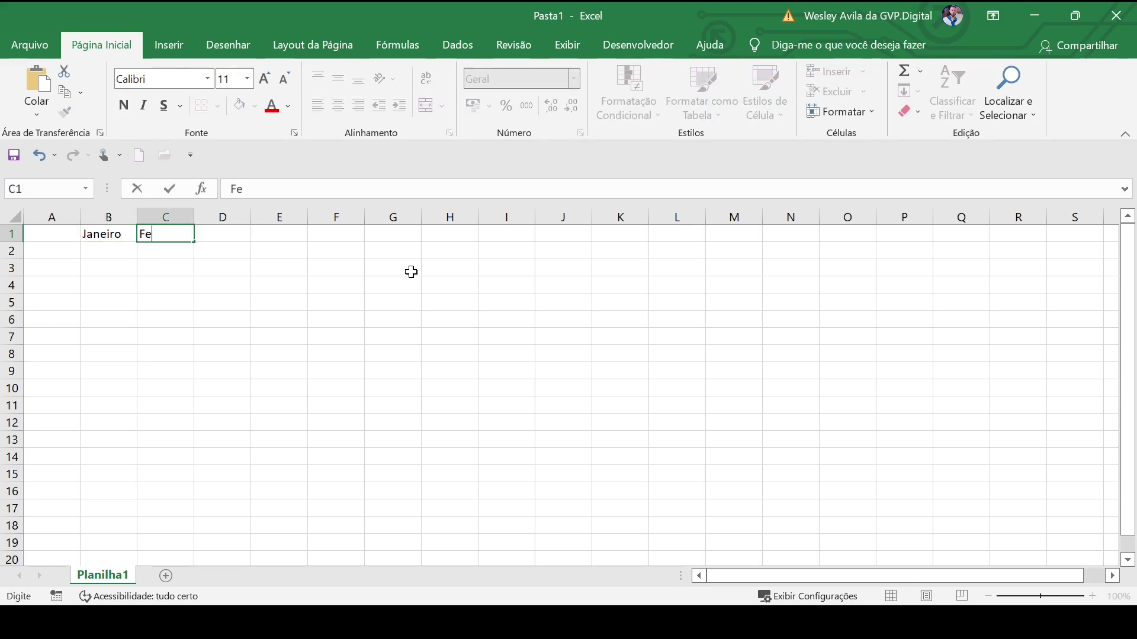
{"action": "type", "text": "vereiro"}
{"action": "key", "text": "Tab"}
{"action": "type", "text": "M"}
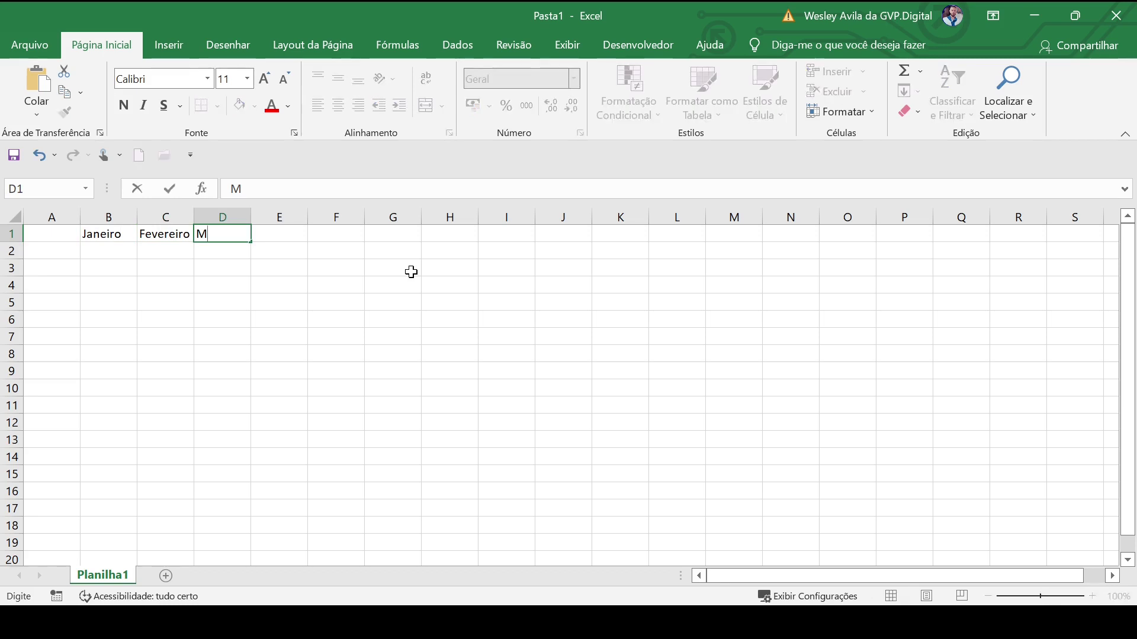
{"action": "type", "text": "arço"}
{"action": "key", "text": "Return"}
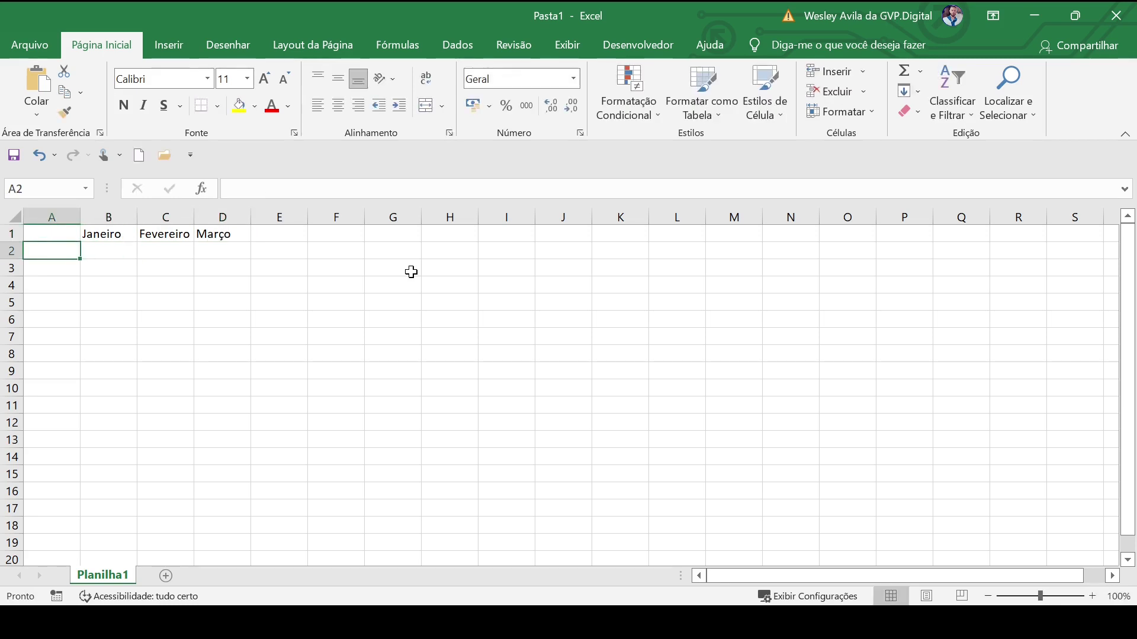
Enter the row labels Receita Líquida, Despesas and Total Final in A2:A4 and fit column A's width to its text.
{"action": "type", "text": "Receit"}
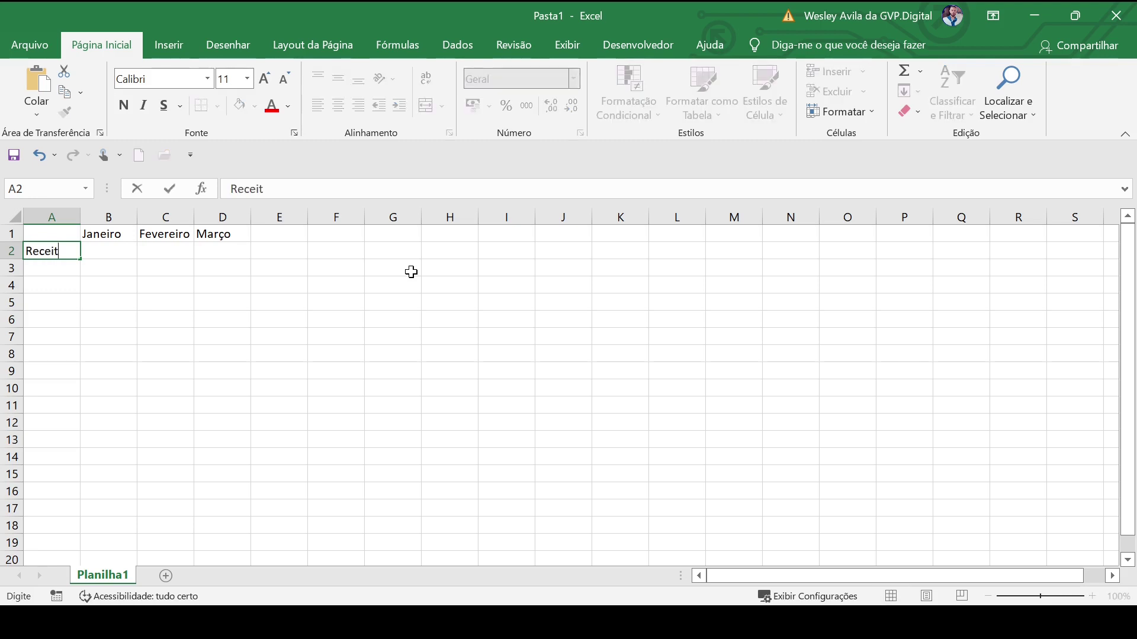
{"action": "type", "text": "a Líquida"}
{"action": "key", "text": "Return"}
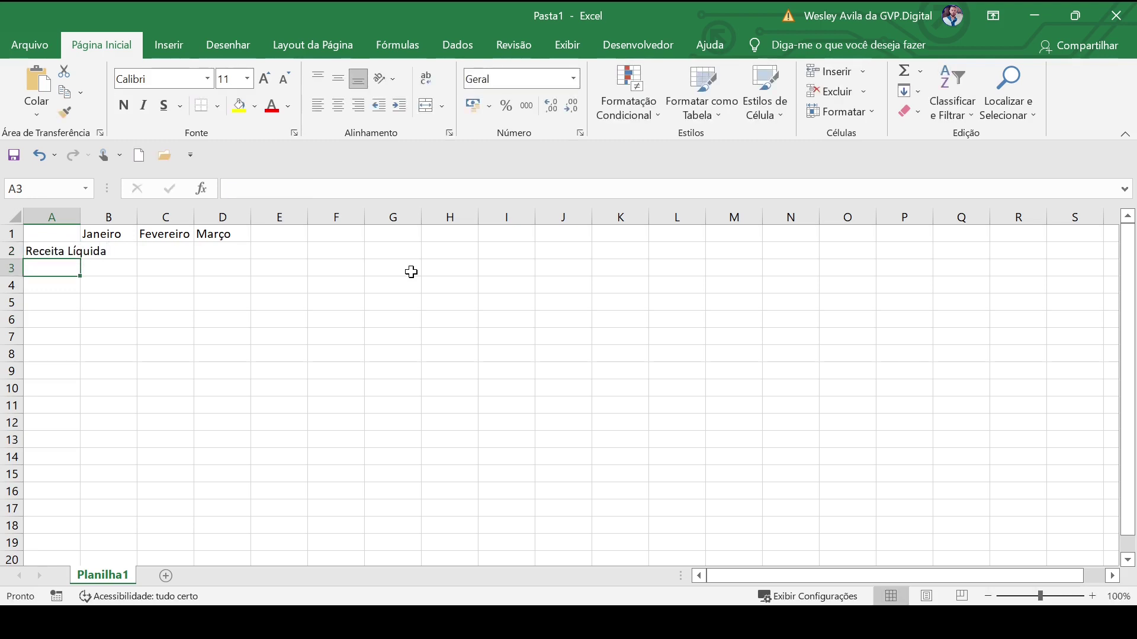
{"action": "type", "text": "Despesas"}
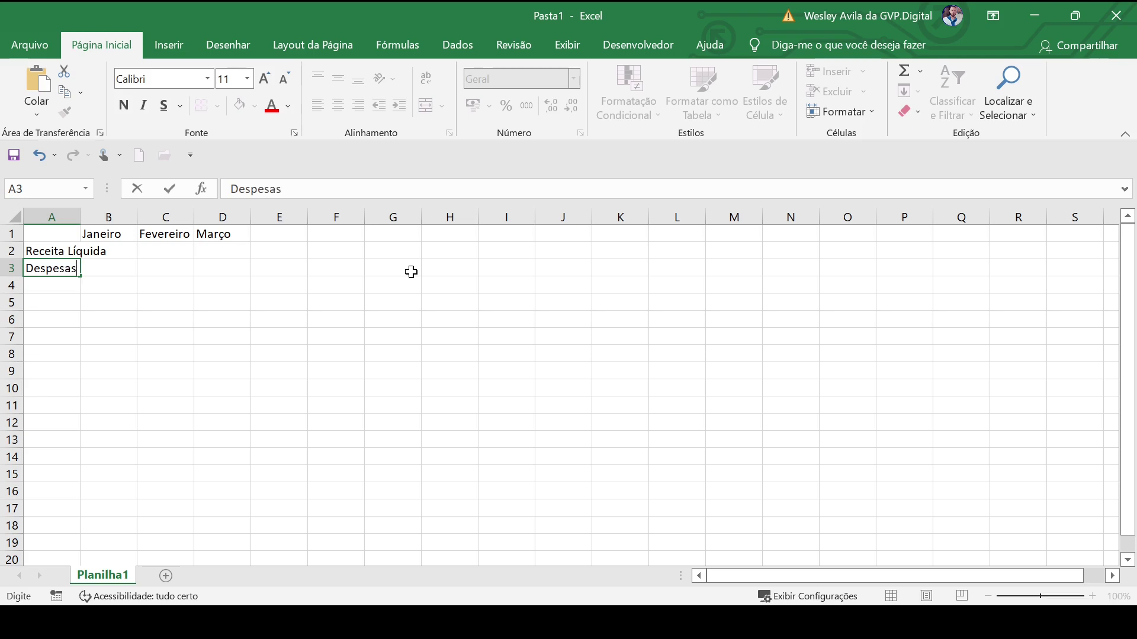
{"action": "key", "text": "Return"}
{"action": "type", "text": "To"}
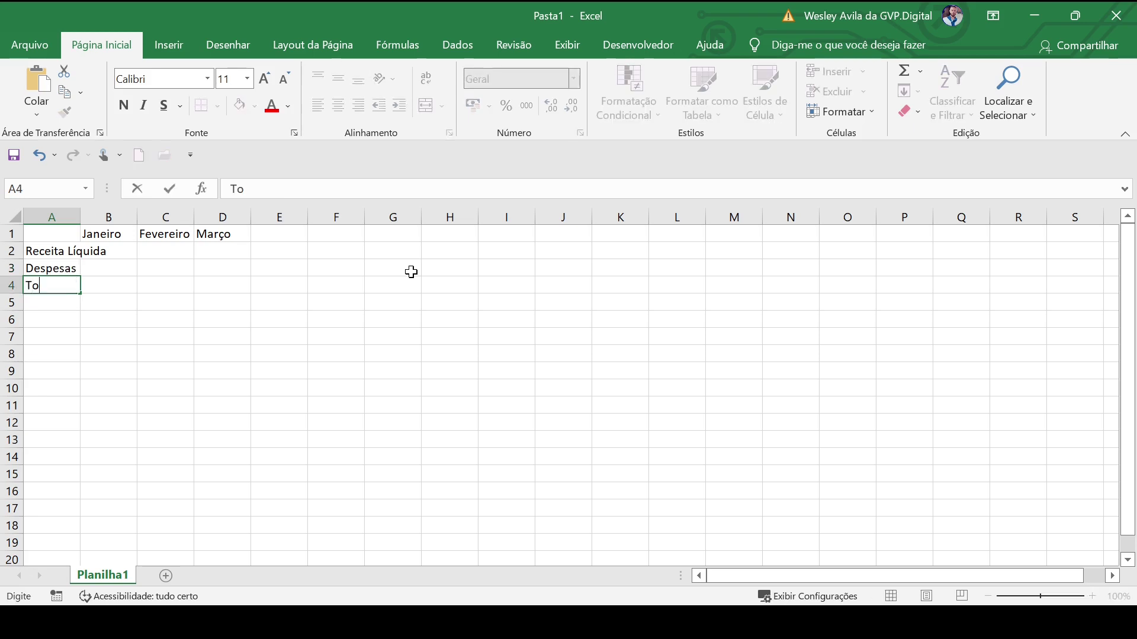
{"action": "type", "text": "tal Final"}
{"action": "left_click", "coordinate": [59, 216]}
{"action": "double_click", "coordinate": [80, 217]}
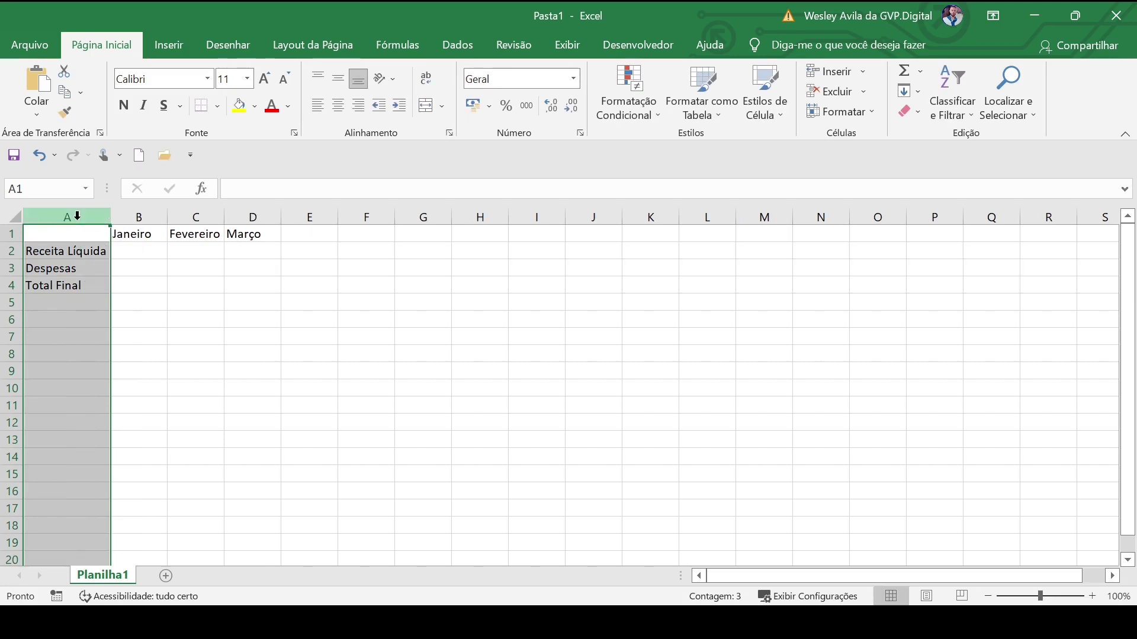
Enter Janeiro's figures: 5.600 for Receita Líquida in B2 and 6.000 for Despesas in B3.
{"action": "left_click", "coordinate": [138, 249]}
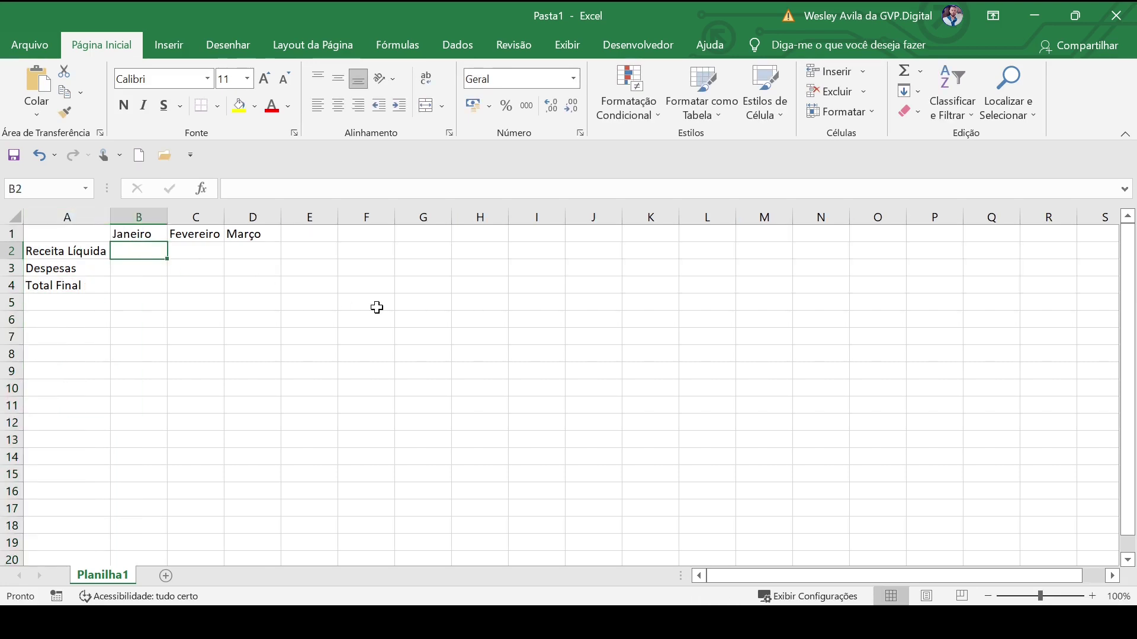
{"action": "type", "text": "5.600"}
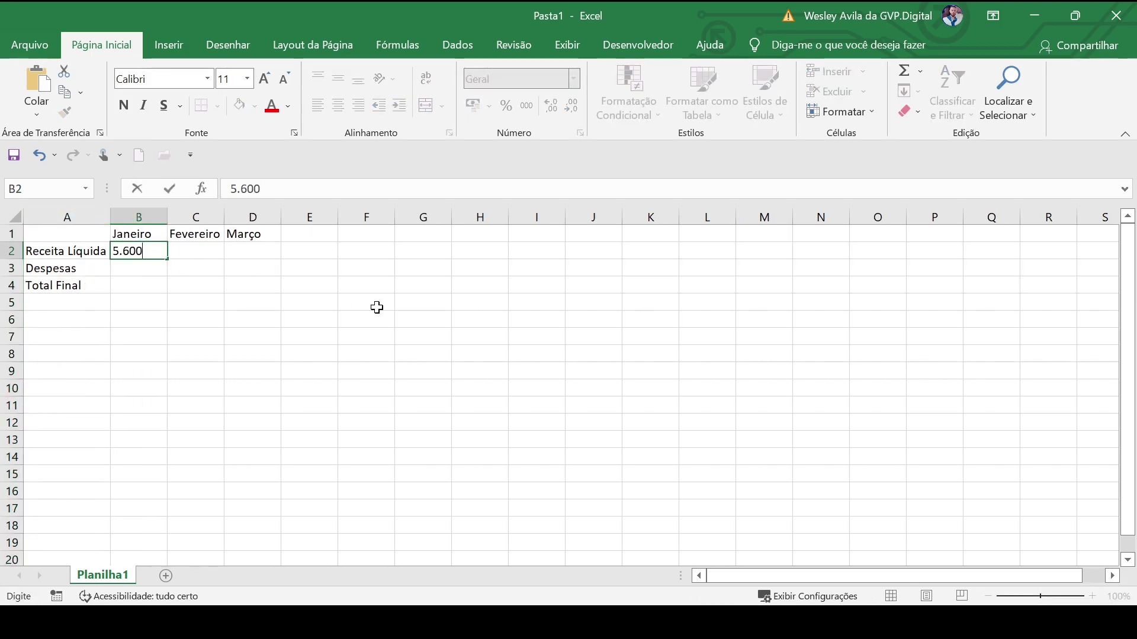
{"action": "key", "text": "Return"}
{"action": "type", "text": "600"}
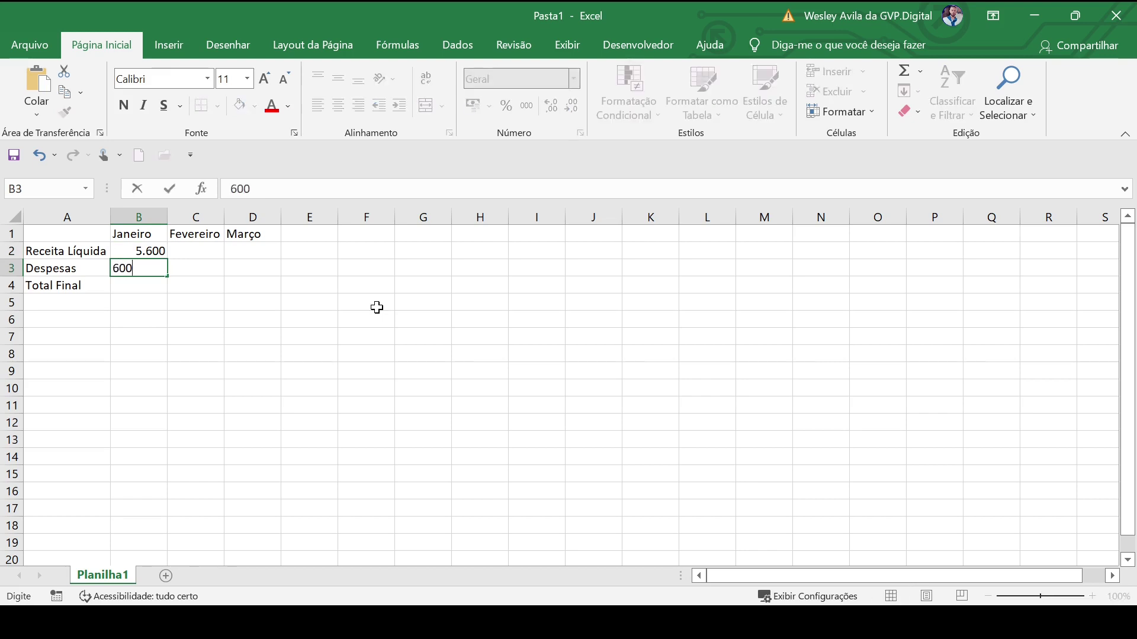
{"action": "key", "text": "Return"}
{"action": "key", "text": "Up"}
{"action": "type", "text": "60"}
{"action": "key", "text": "BackSpace"}
{"action": "type", "text": ".000"}
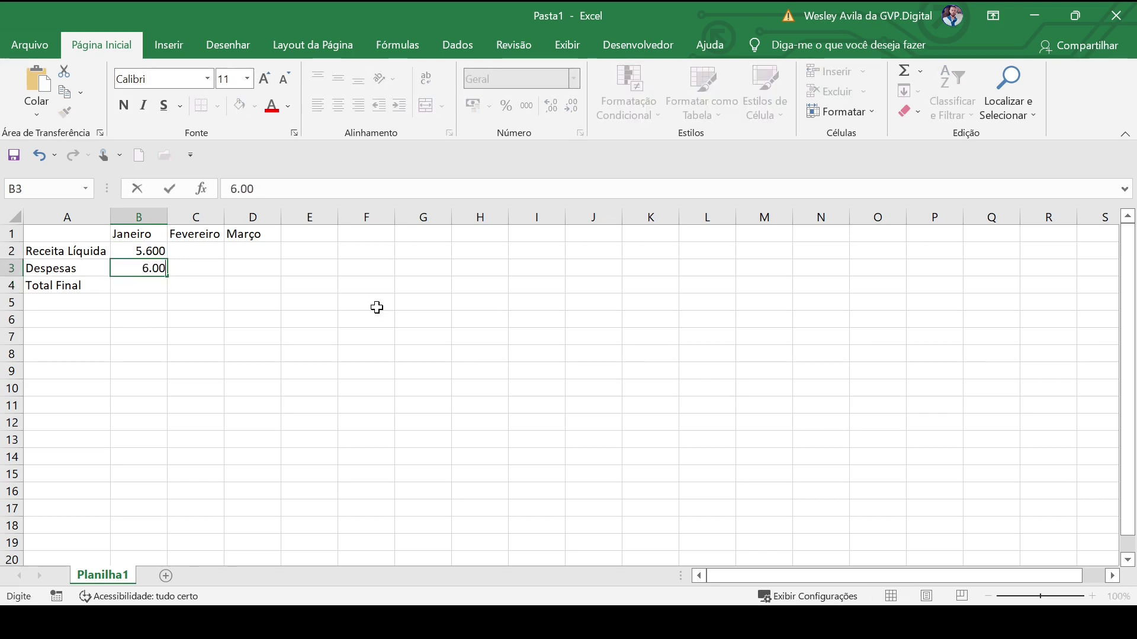
{"action": "key", "text": "ctrl+Return"}
Enter Fevereiro's figures: 7.500 for Receita Líquida in C2 and 6.500 for Despesas in C3.
{"action": "key", "text": "Down"}
{"action": "key", "text": "Right"}
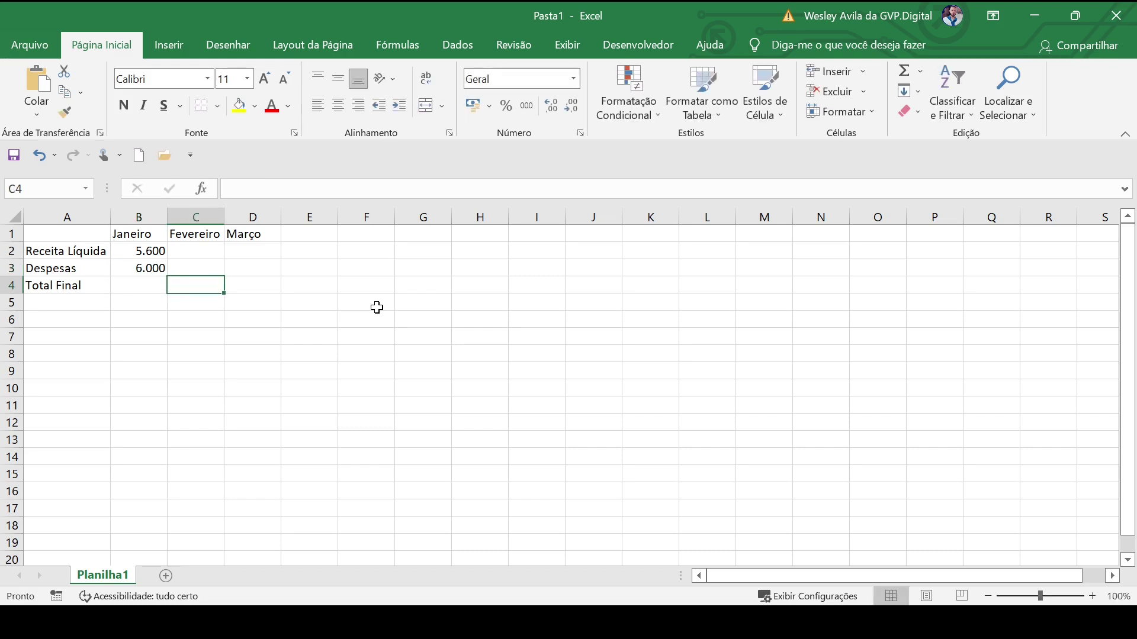
{"action": "key", "text": "Up"}
{"action": "key", "text": "Up"}
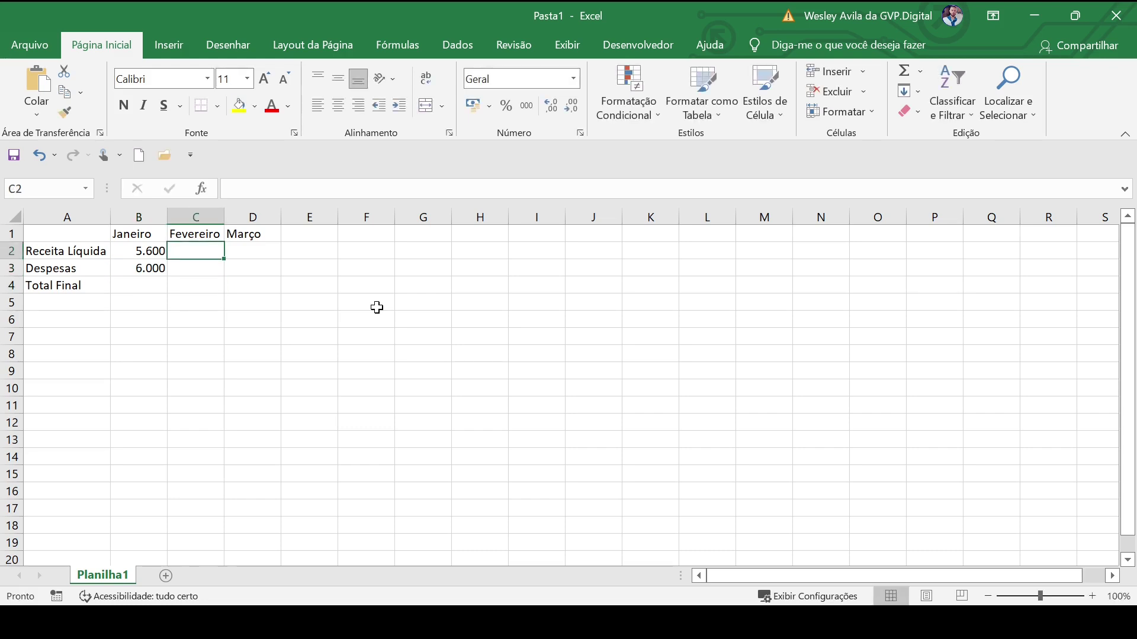
{"action": "type", "text": "7.500"}
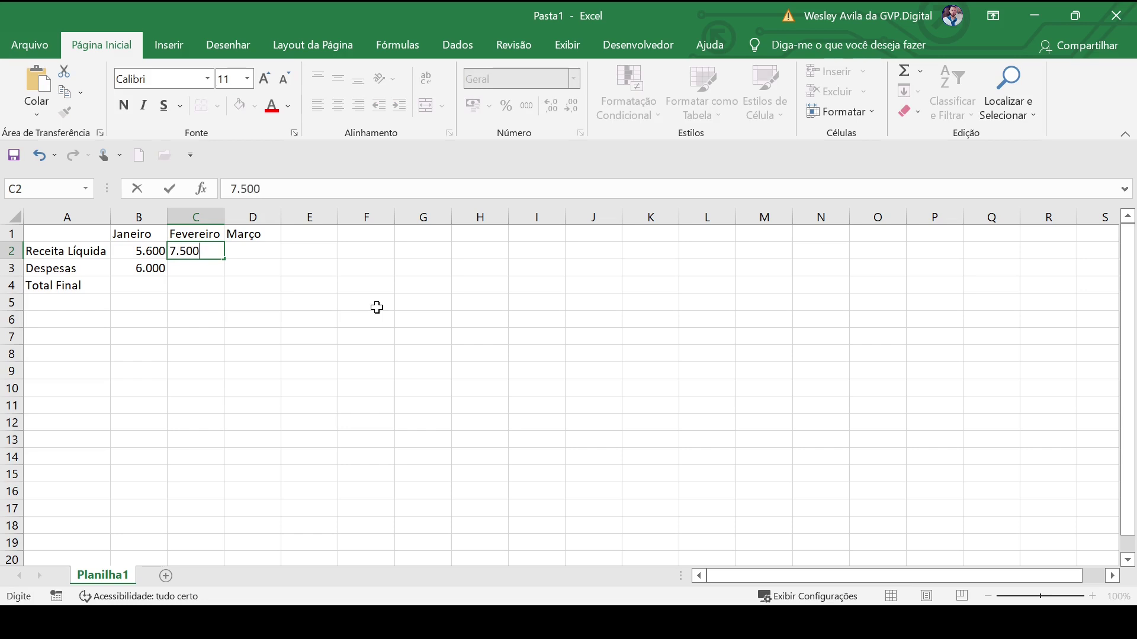
{"action": "key", "text": "Return"}
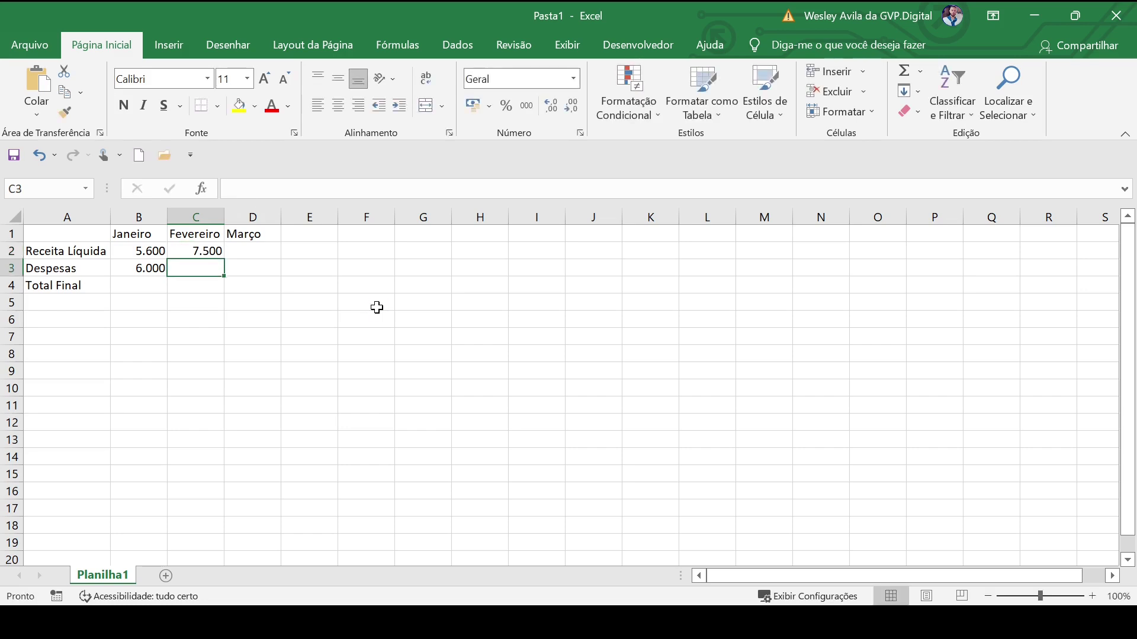
{"action": "type", "text": "6.50"}
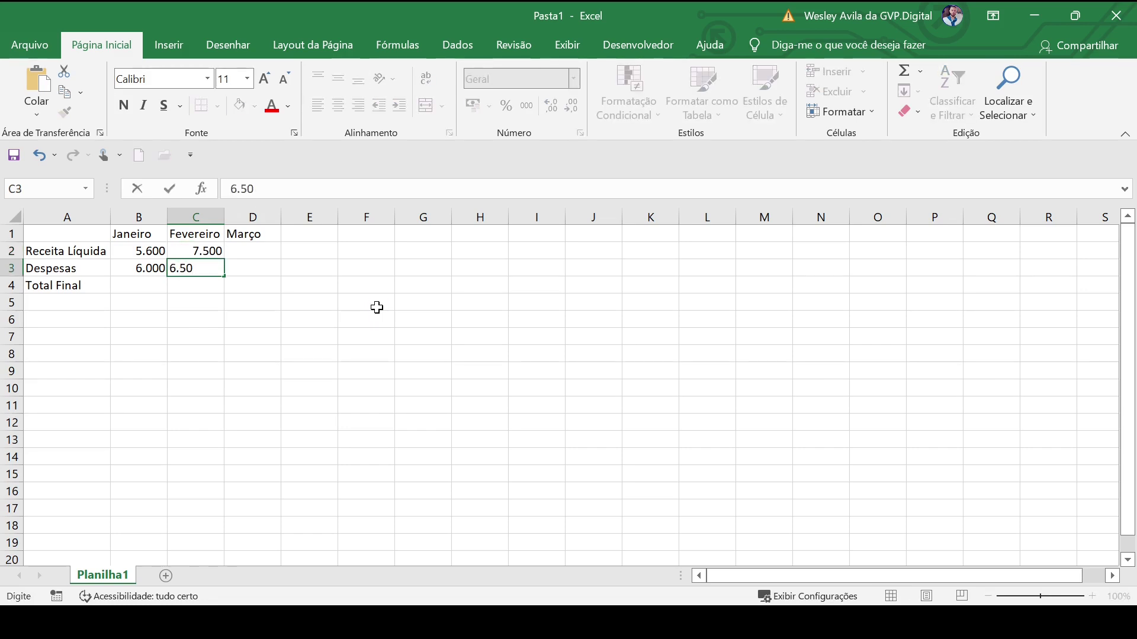
{"action": "type", "text": "0"}
{"action": "key", "text": "Return"}
Enter Março's figures: 4.500 for Receita Líquida in D2 and 5.700 for Despesas in D3.
{"action": "key", "text": "Right"}
{"action": "key", "text": "Up"}
{"action": "key", "text": "Up"}
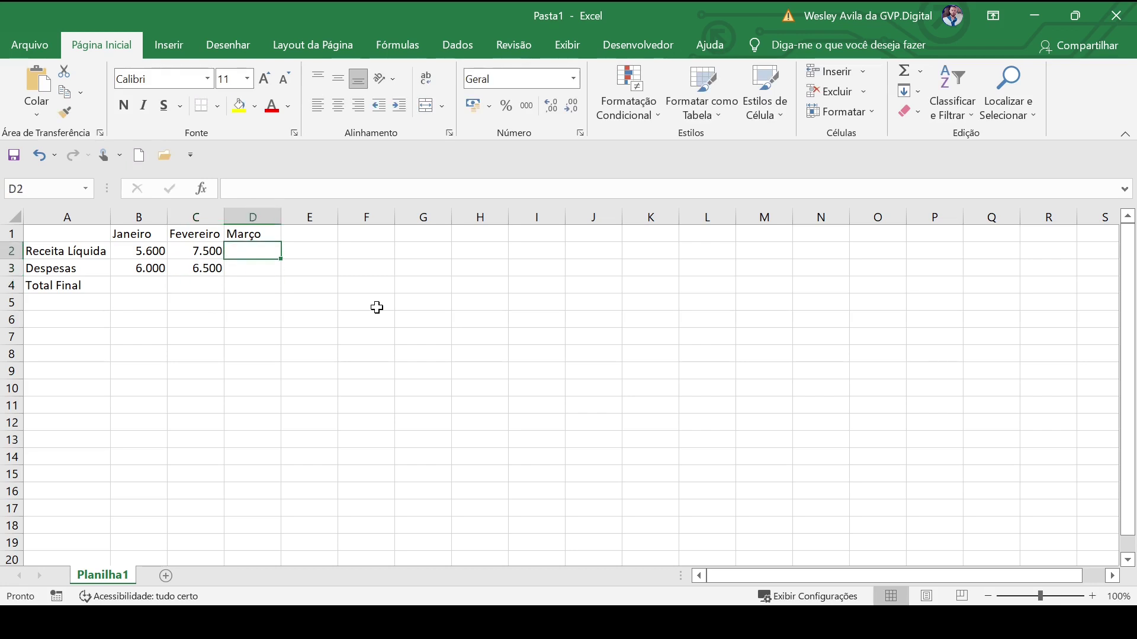
{"action": "type", "text": "4."}
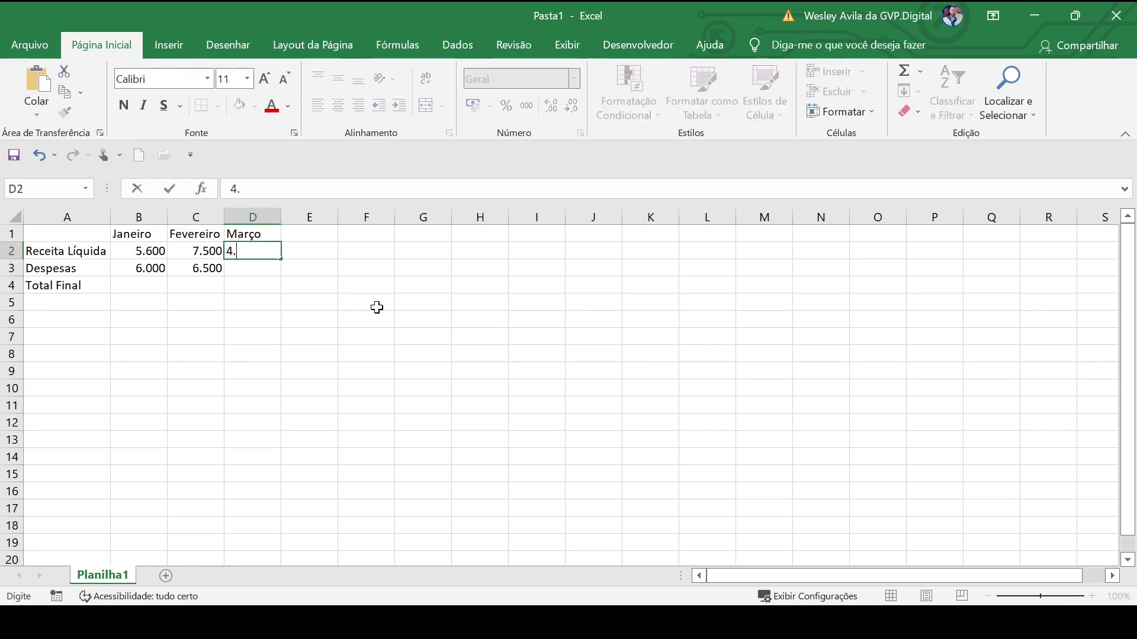
{"action": "type", "text": "500"}
{"action": "key", "text": "Return"}
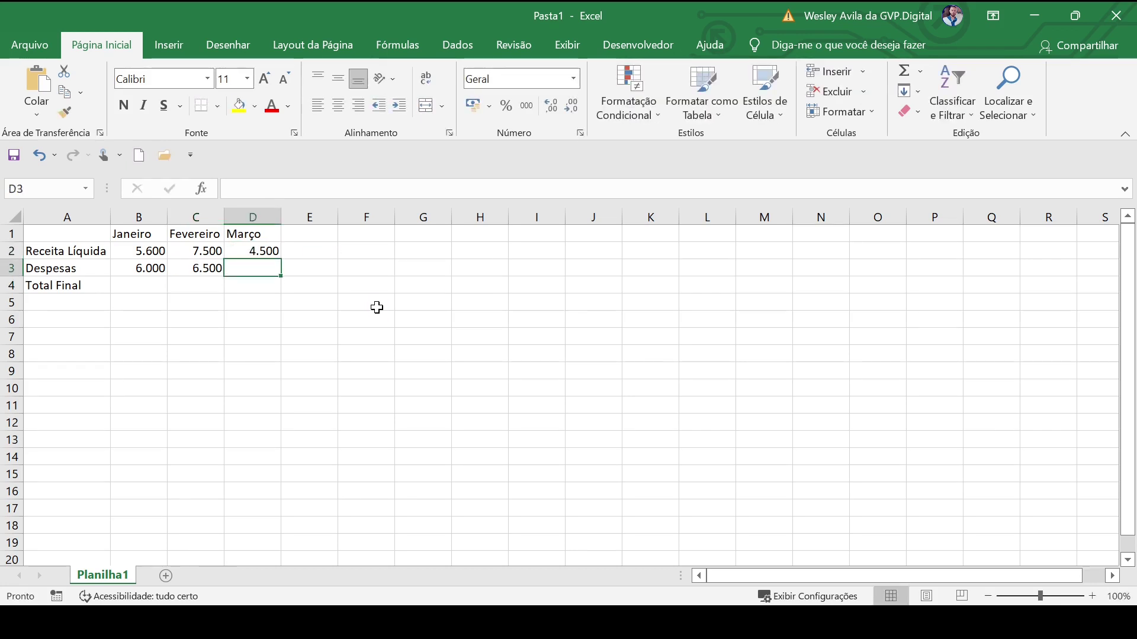
{"action": "type", "text": "5"}
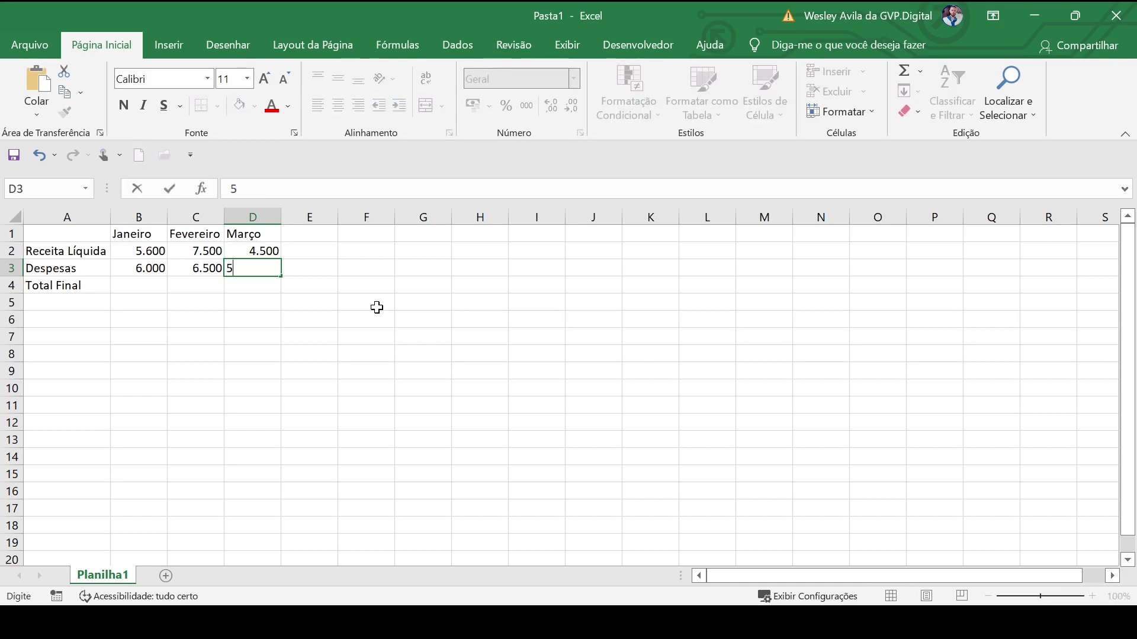
{"action": "type", "text": ".700"}
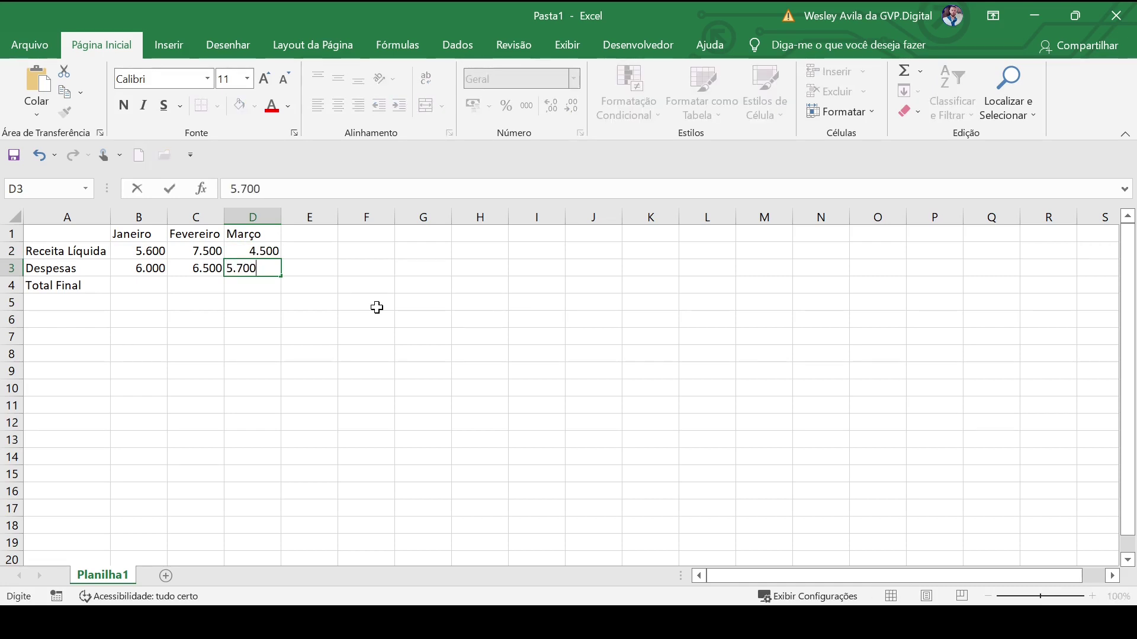
{"action": "key", "text": "Return"}
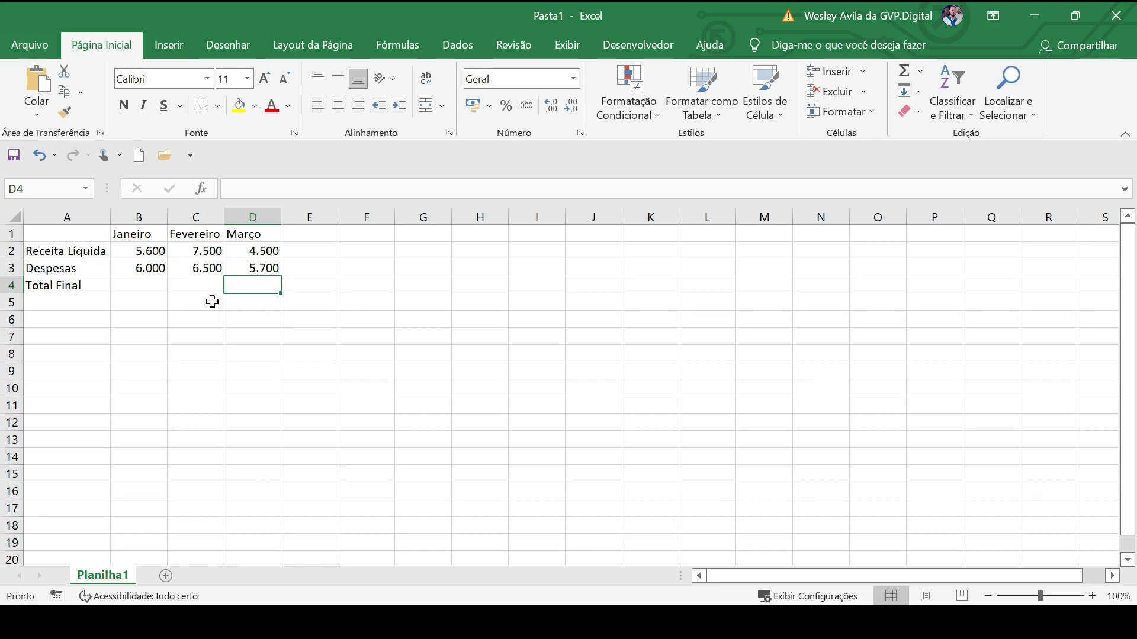
Format the figures in B2:D3 with the Brazilian real (R$) accounting format.
{"action": "left_click_drag", "start_coordinate": [120, 246], "coordinate": [248, 275]}
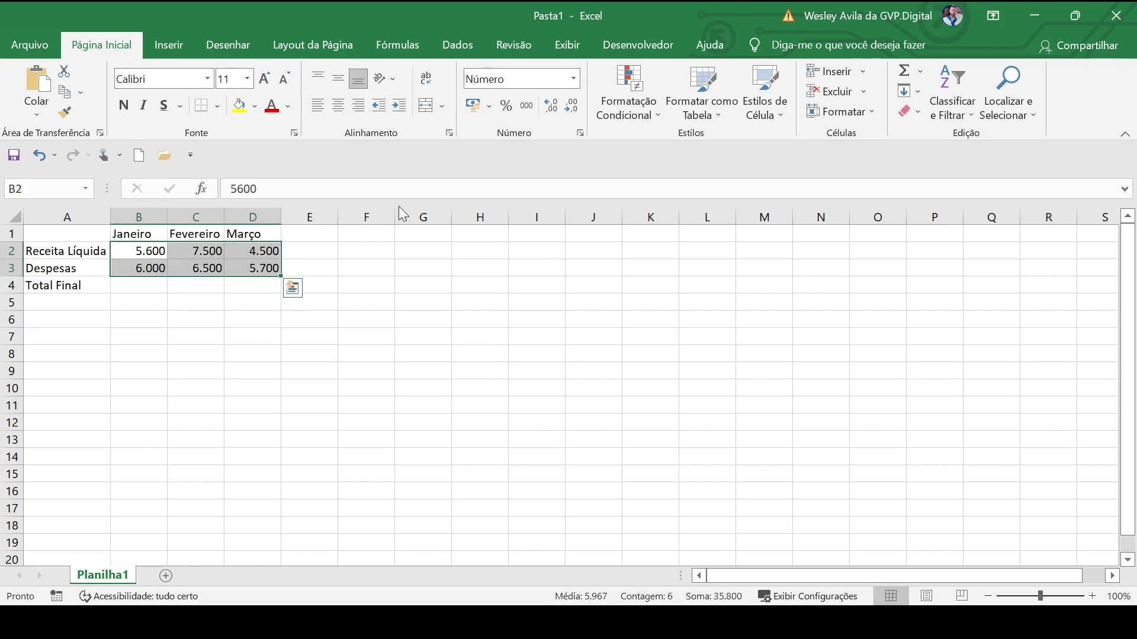
{"action": "left_click", "coordinate": [495, 107]}
{"action": "left_click", "coordinate": [511, 131]}
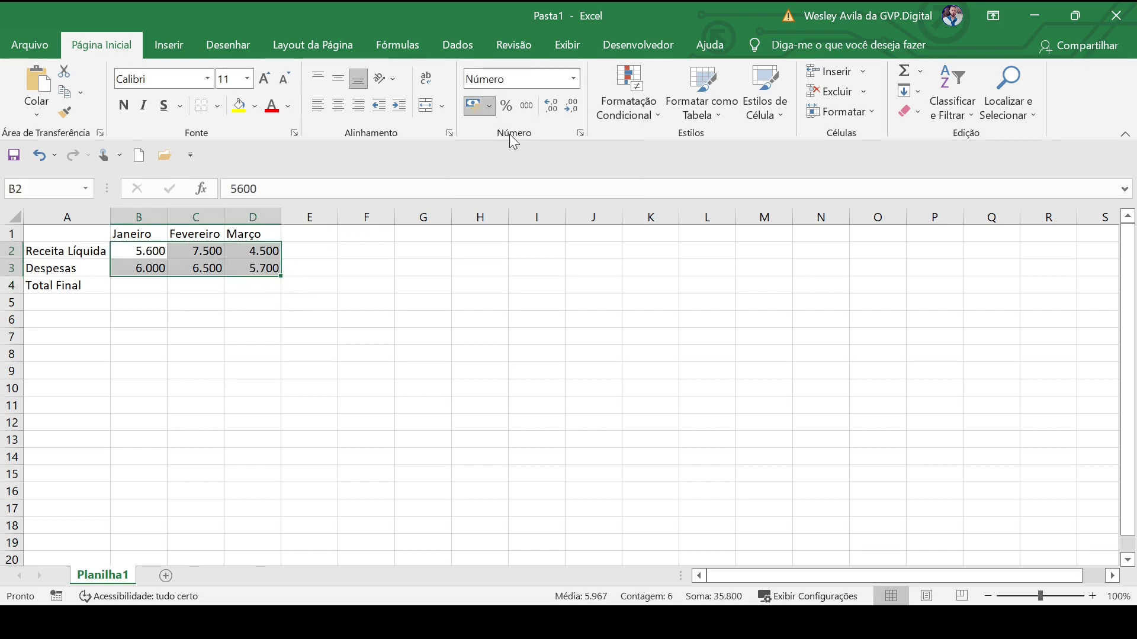
{"action": "left_click", "coordinate": [259, 359]}
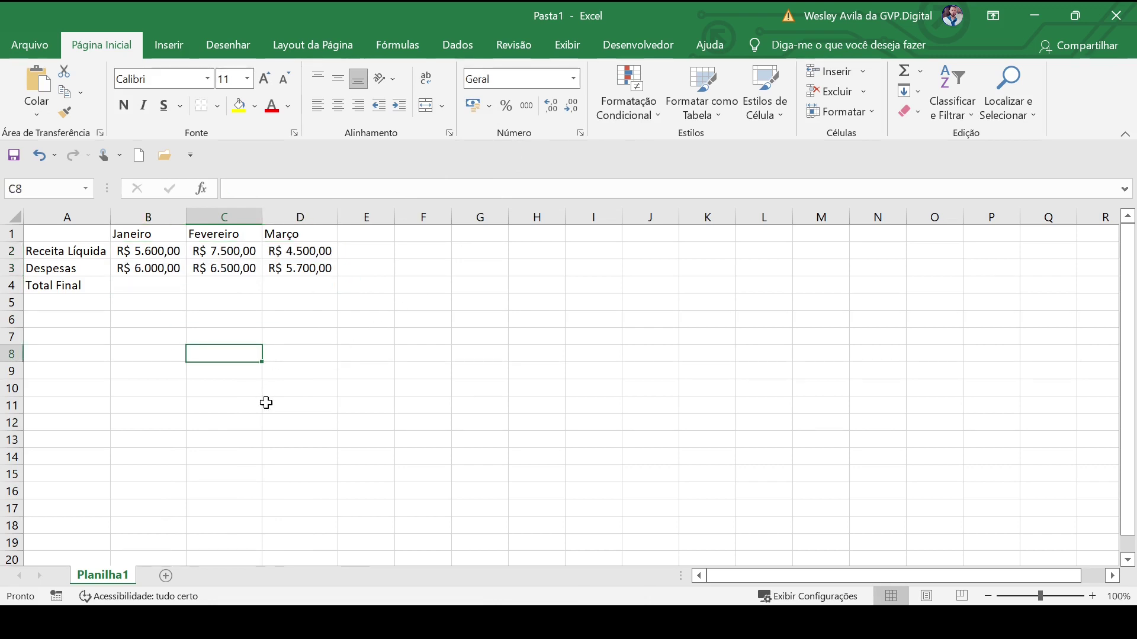
Calculate Janeiro's Total Final in B4 by subtracting Despesas from Receita Líquida with =B2-B3.
{"action": "left_click", "coordinate": [131, 285]}
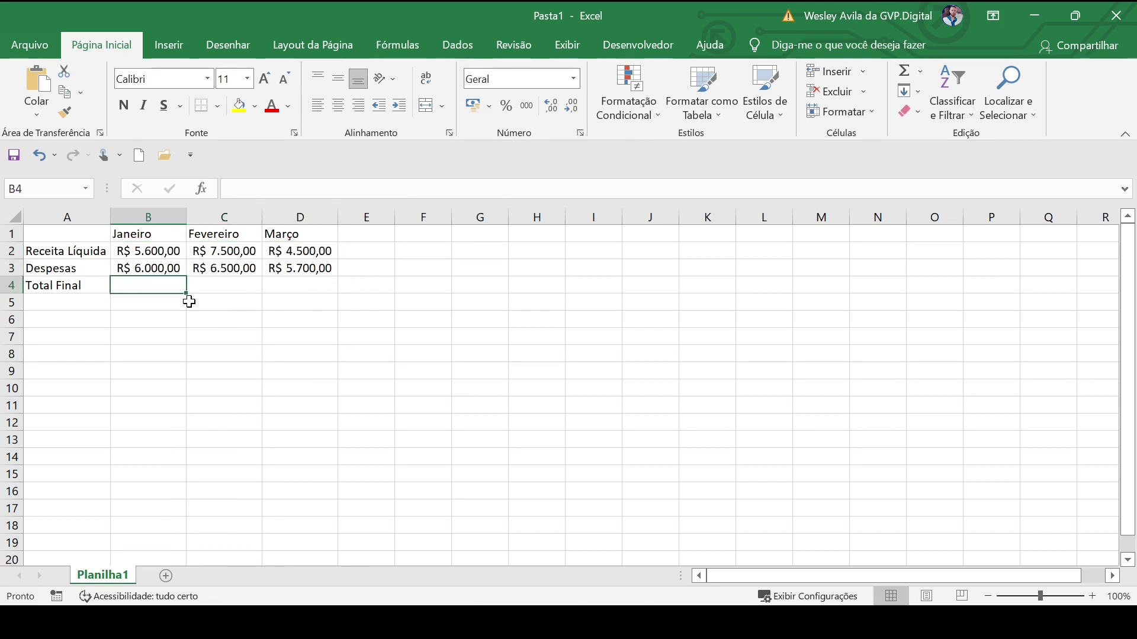
{"action": "type", "text": "="}
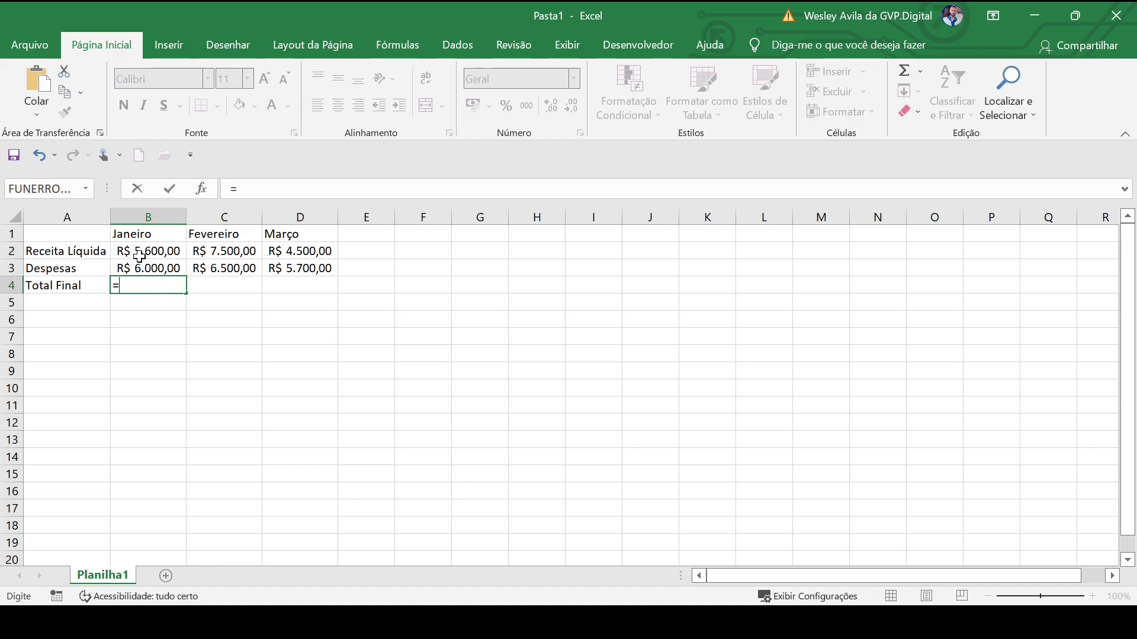
{"action": "left_click", "coordinate": [142, 256]}
{"action": "type", "text": "-"}
{"action": "left_click", "coordinate": [143, 272]}
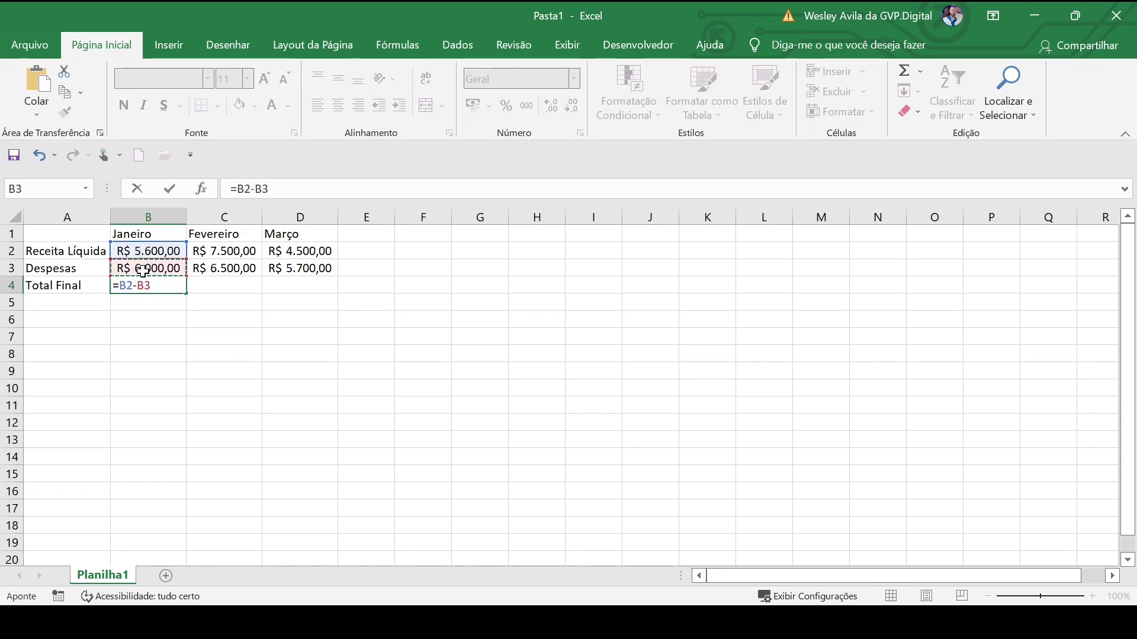
{"action": "key", "text": "Return"}
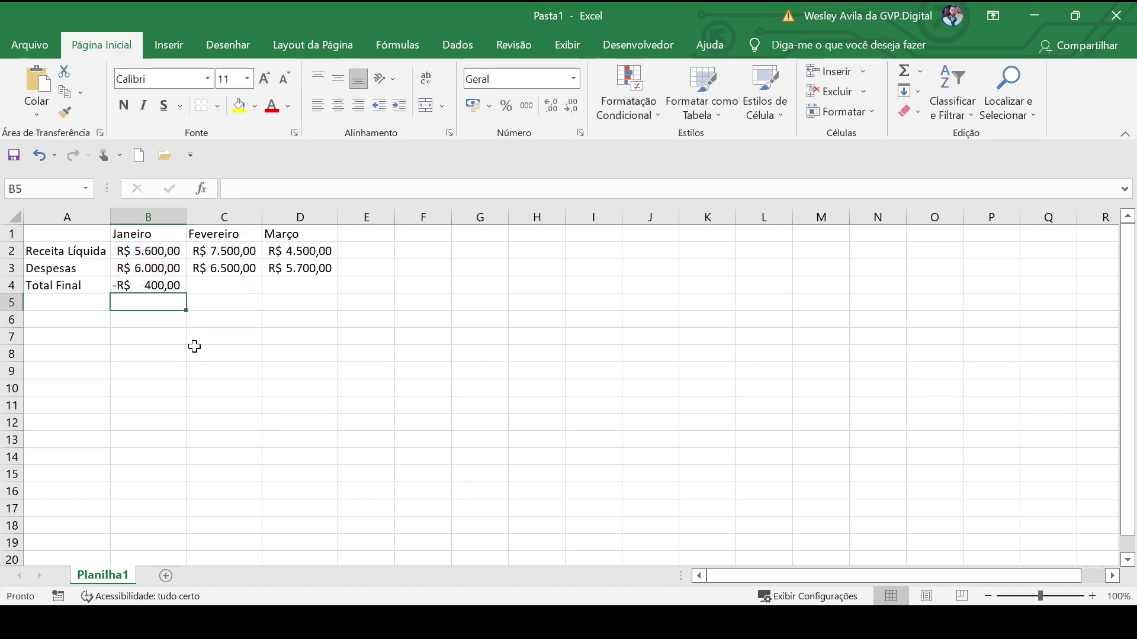
Fill the Total Final formula from B4 across to D4 for Fevereiro and Março.
{"action": "left_click", "coordinate": [144, 286]}
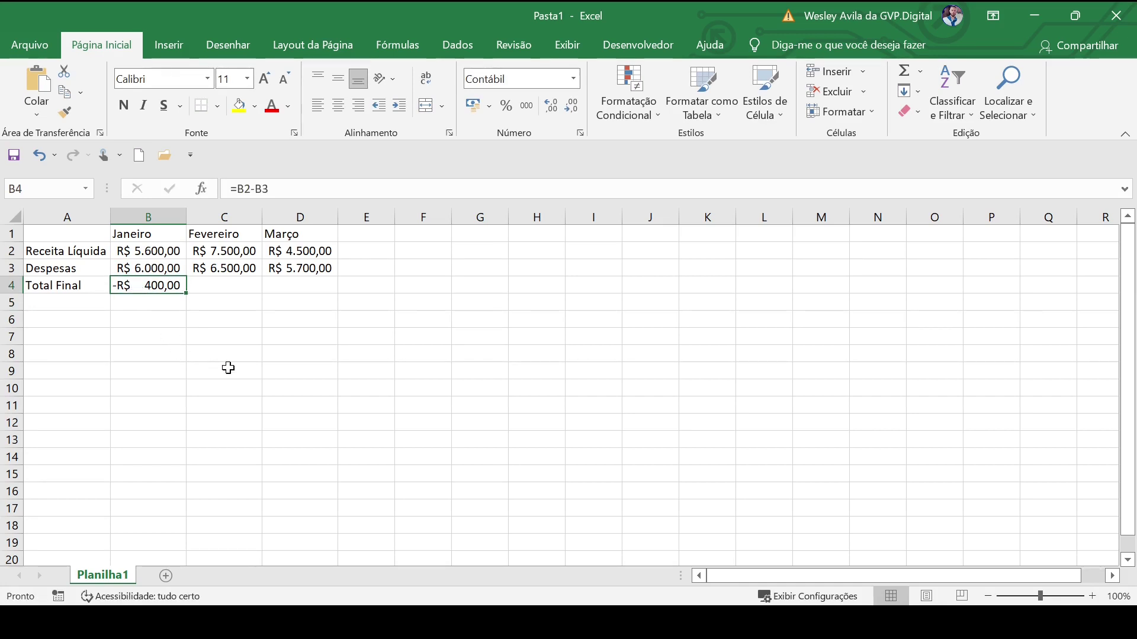
{"action": "left_click_drag", "start_coordinate": [186, 293], "coordinate": [322, 292]}
{"action": "left_click", "coordinate": [302, 371]}
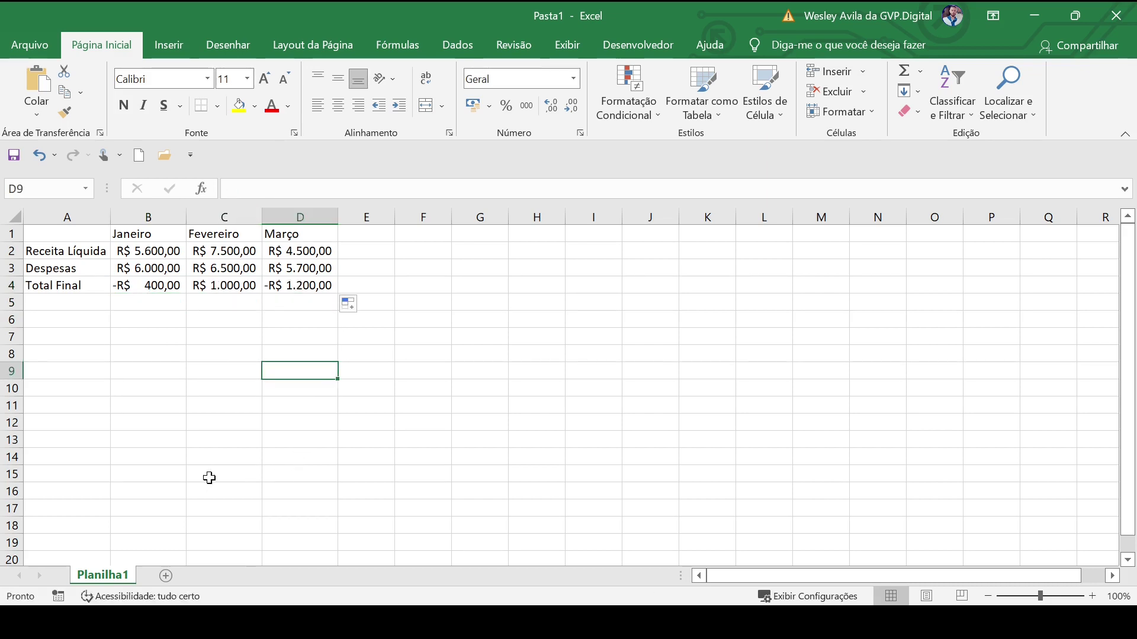
Label cell A6 as Status, leaving one blank row beneath Total Final.
{"action": "left_click", "coordinate": [49, 324]}
{"action": "type", "text": "Sa"}
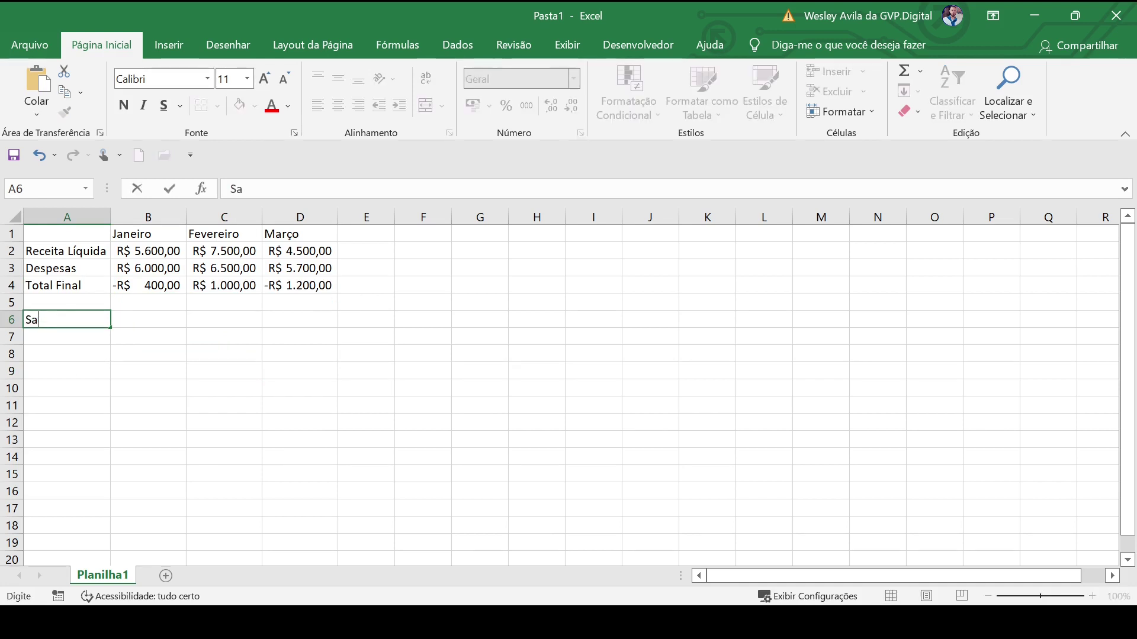
{"action": "key", "text": "BackSpace"}
{"action": "type", "text": "tatus"}
{"action": "key", "text": "Tab"}
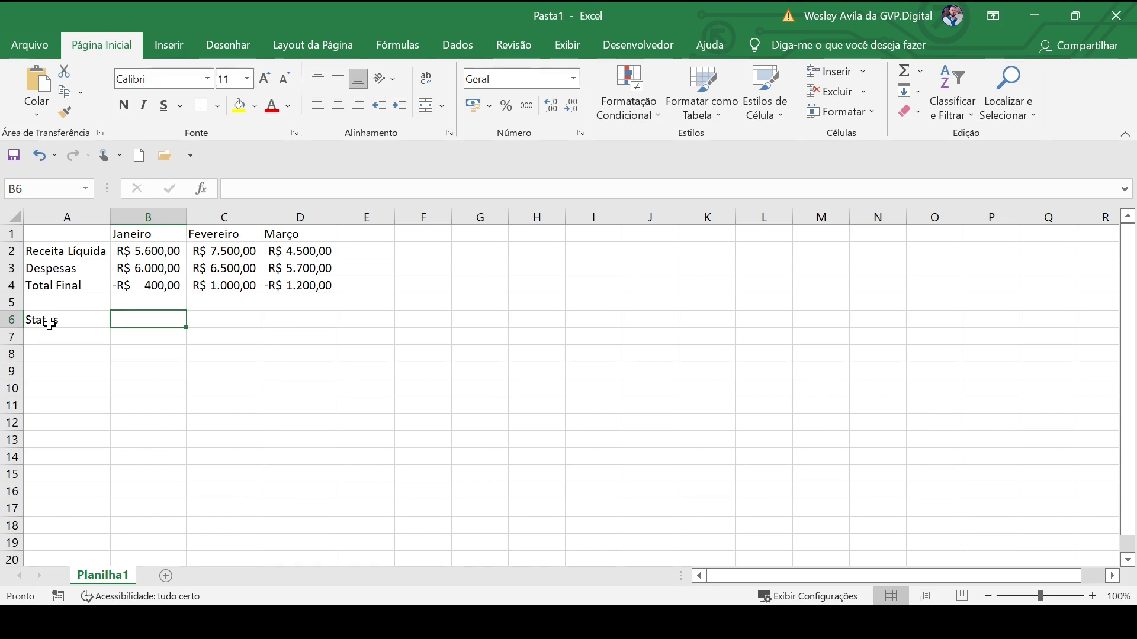
Enter Janeiro's status in B6 with =SE(B2>=B3;"Dentro do orçamento";"Fora do orçamento") and fit column B's width to its content.
{"action": "type", "text": "=se"}
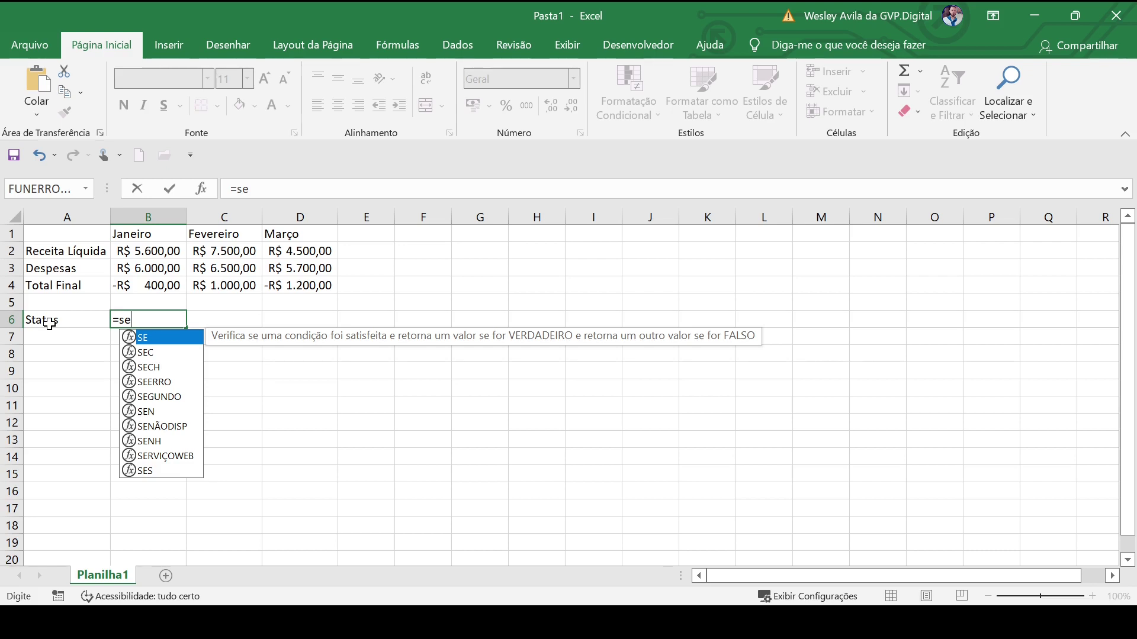
{"action": "type", "text": "("}
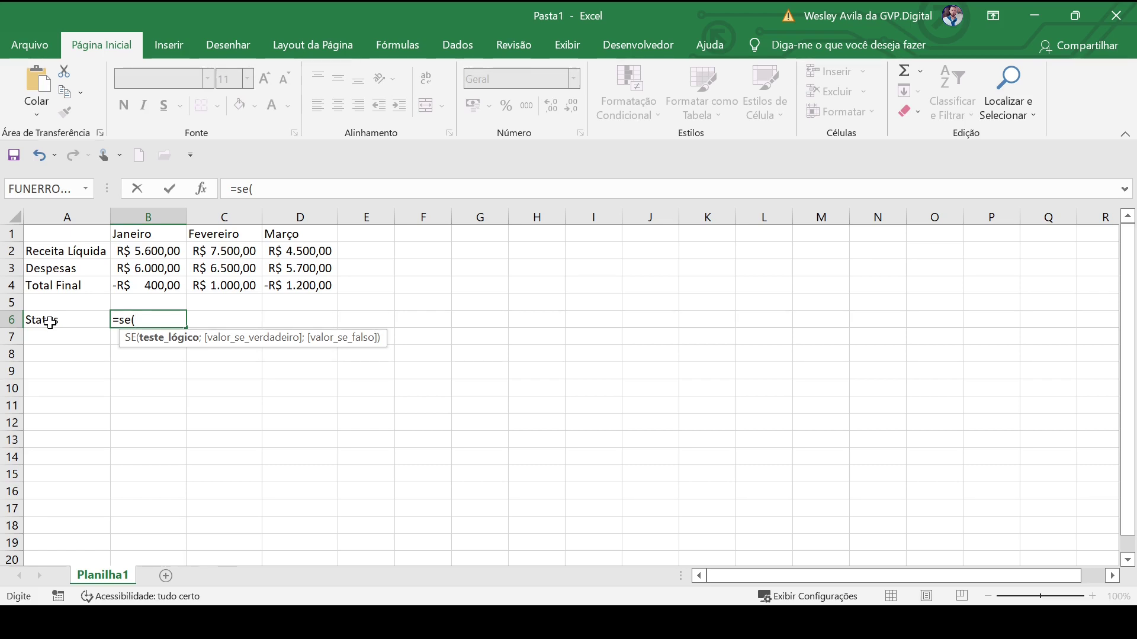
{"action": "left_click", "coordinate": [137, 254]}
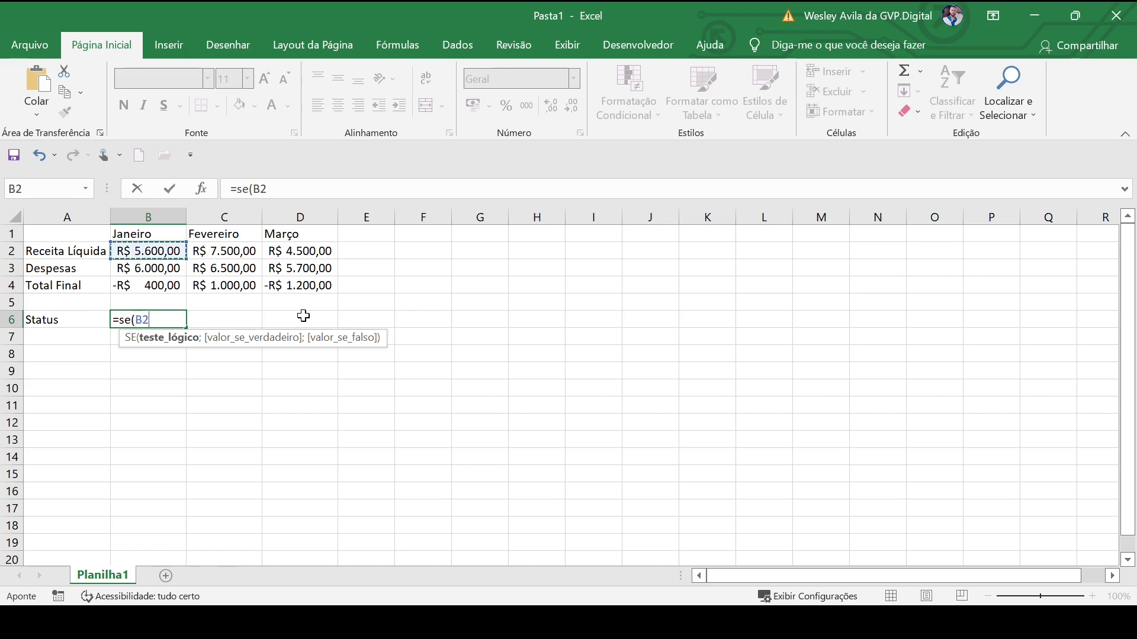
{"action": "type", "text": ">="}
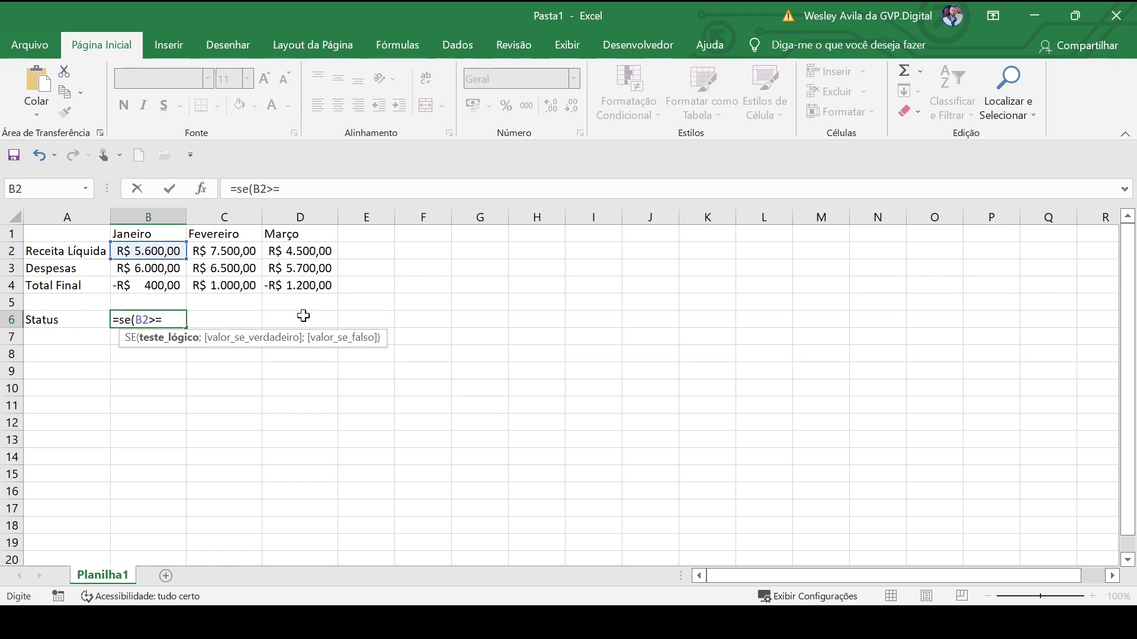
{"action": "left_click", "coordinate": [153, 268]}
{"action": "type", "text": "\""}
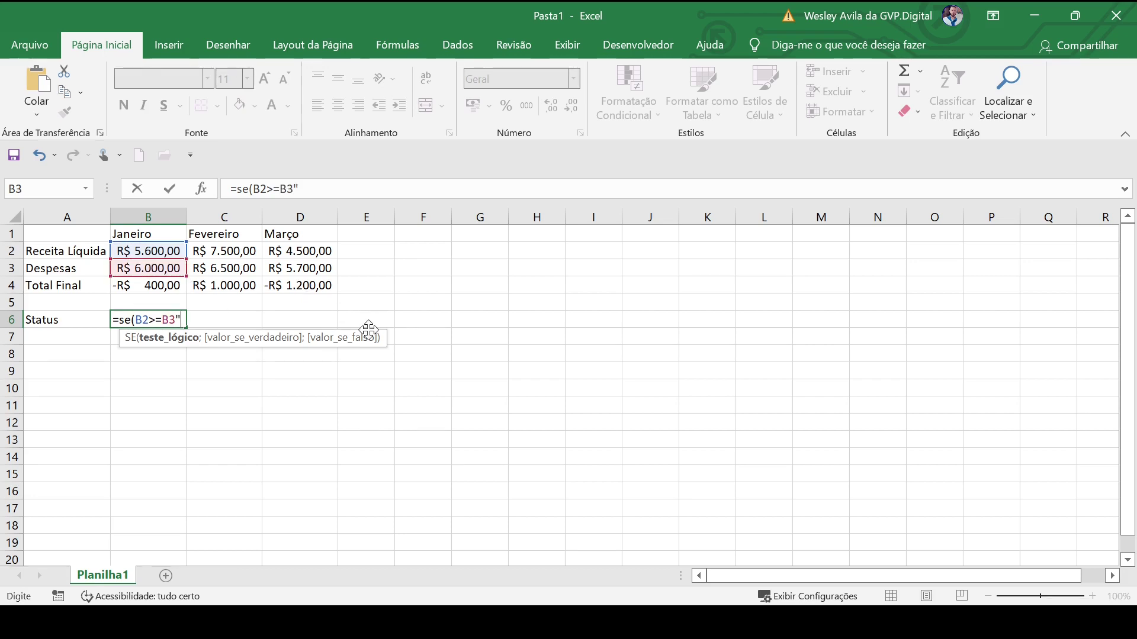
{"action": "type", "text": ";"}
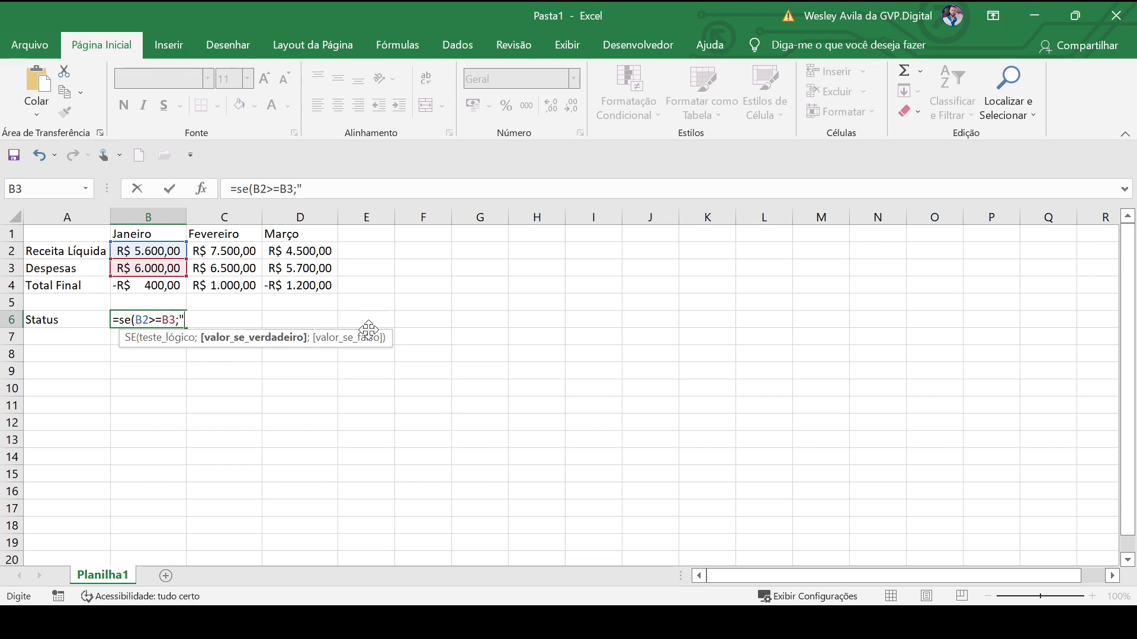
{"action": "type", "text": "Dentr"}
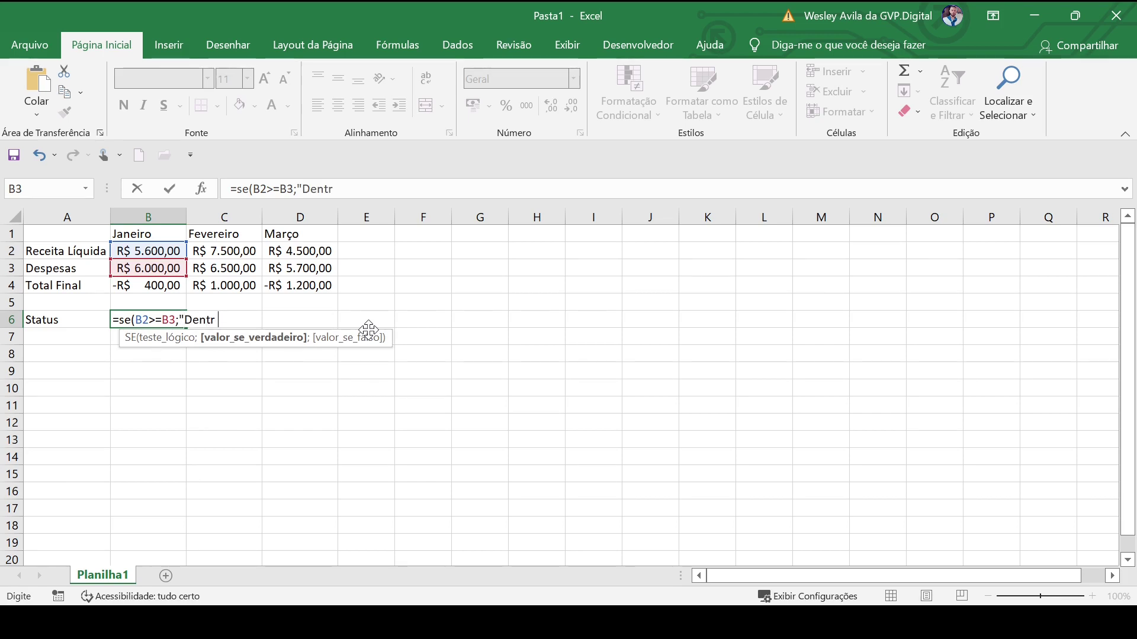
{"action": "type", "text": "o do orçament"}
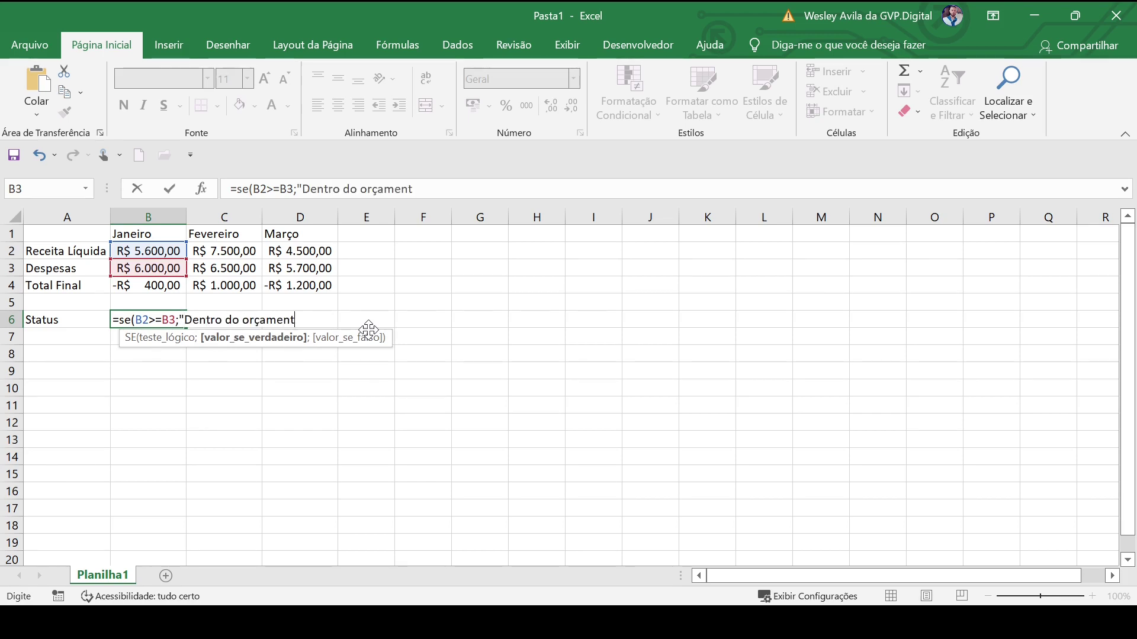
{"action": "type", "text": "o\";"}
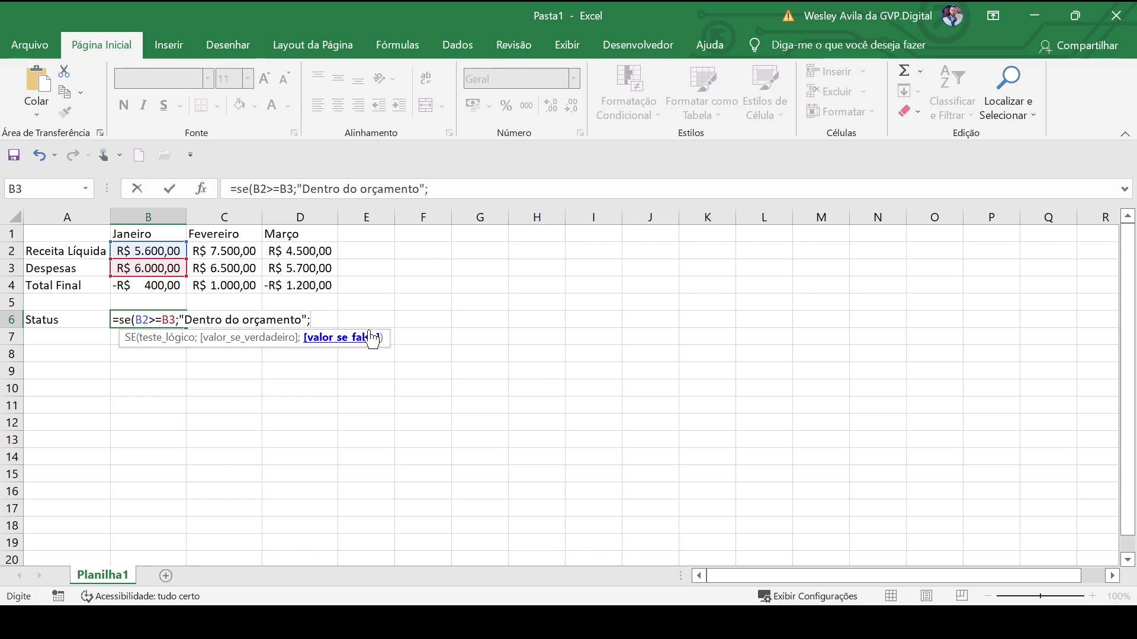
{"action": "type", "text": "\"Fora do or"}
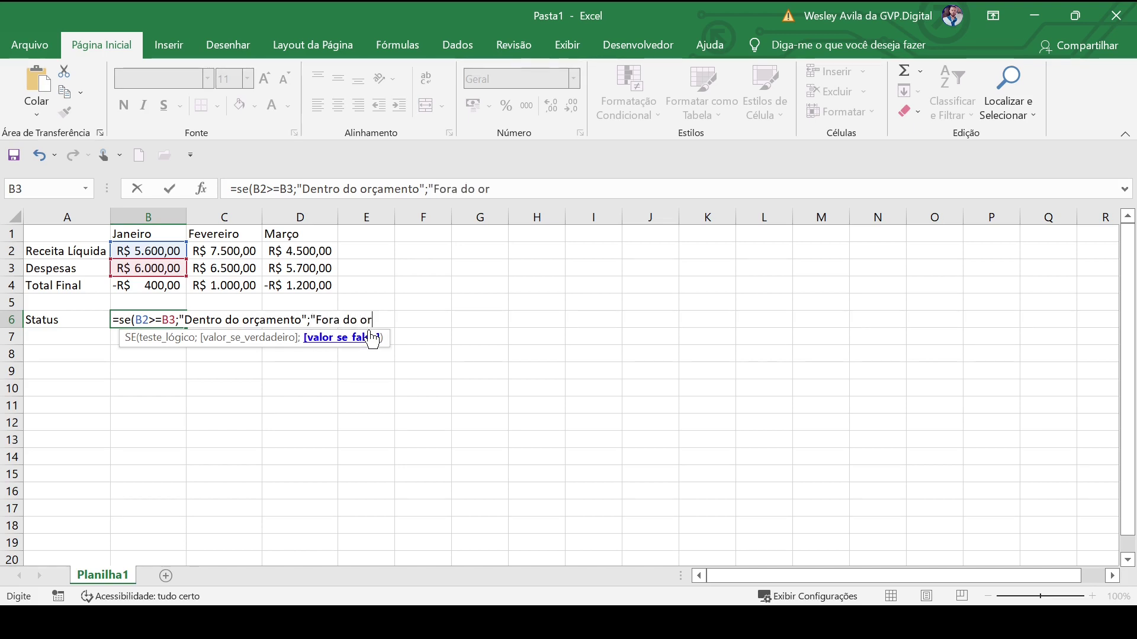
{"action": "type", "text": "çamento\")"}
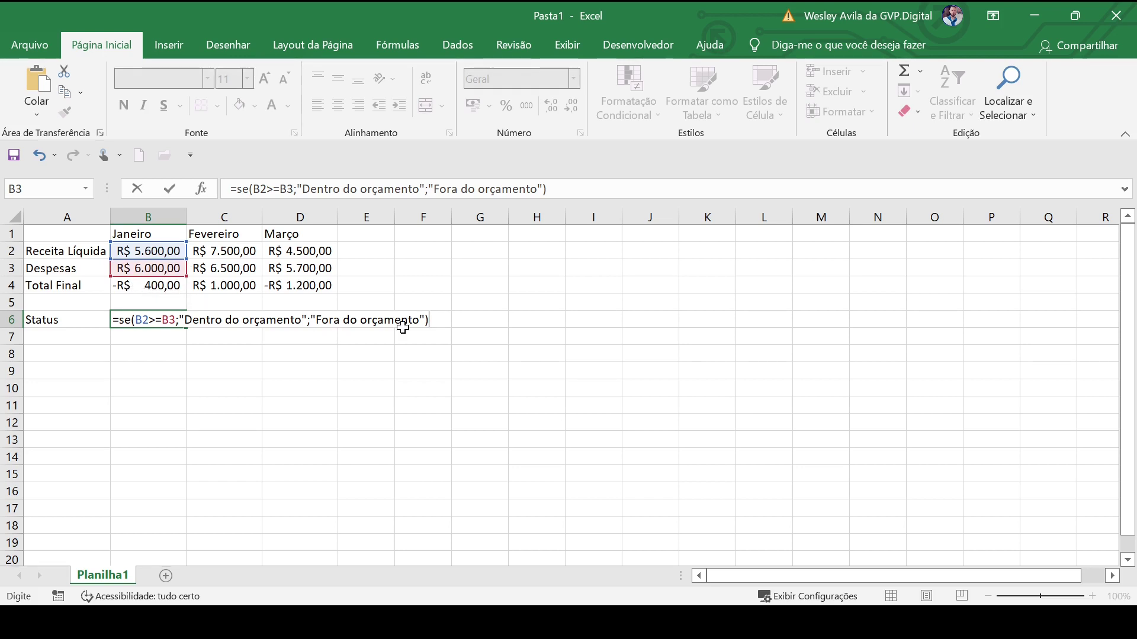
{"action": "key", "text": "Return"}
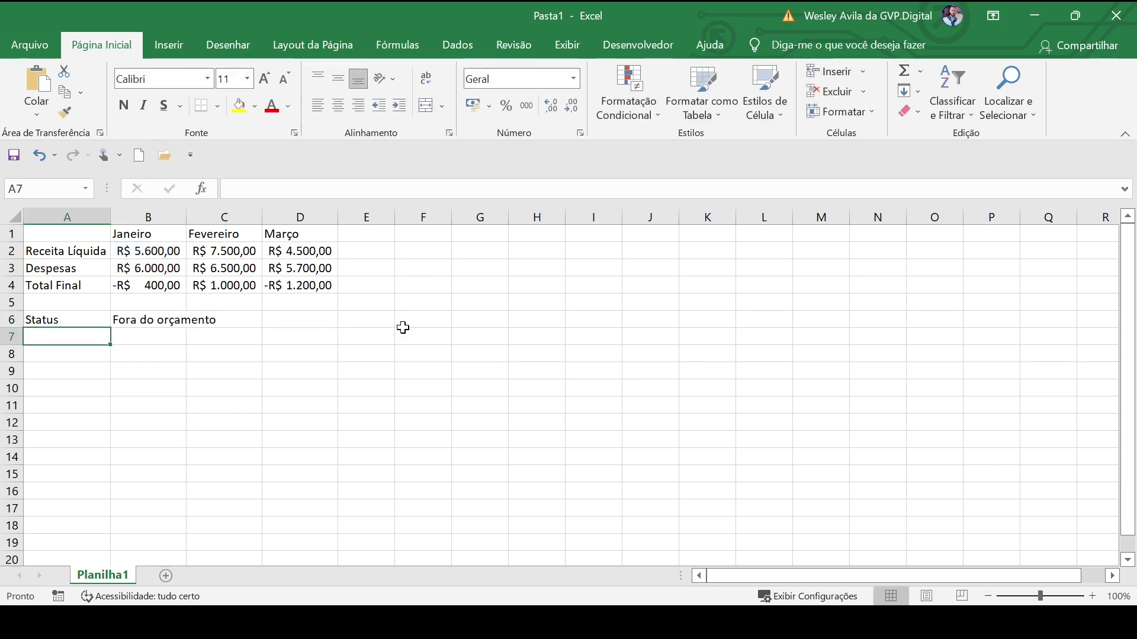
{"action": "double_click", "coordinate": [185, 213]}
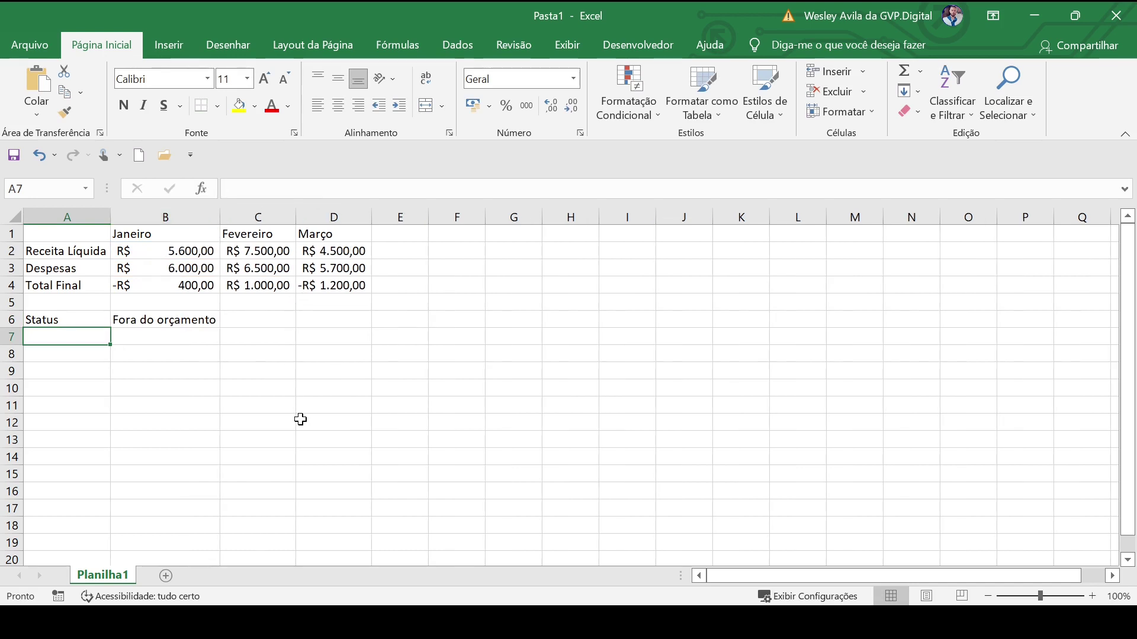
Examine Janeiro's status formula in B6, checking the B3 reference in its logical test.
{"action": "double_click", "coordinate": [246, 318]}
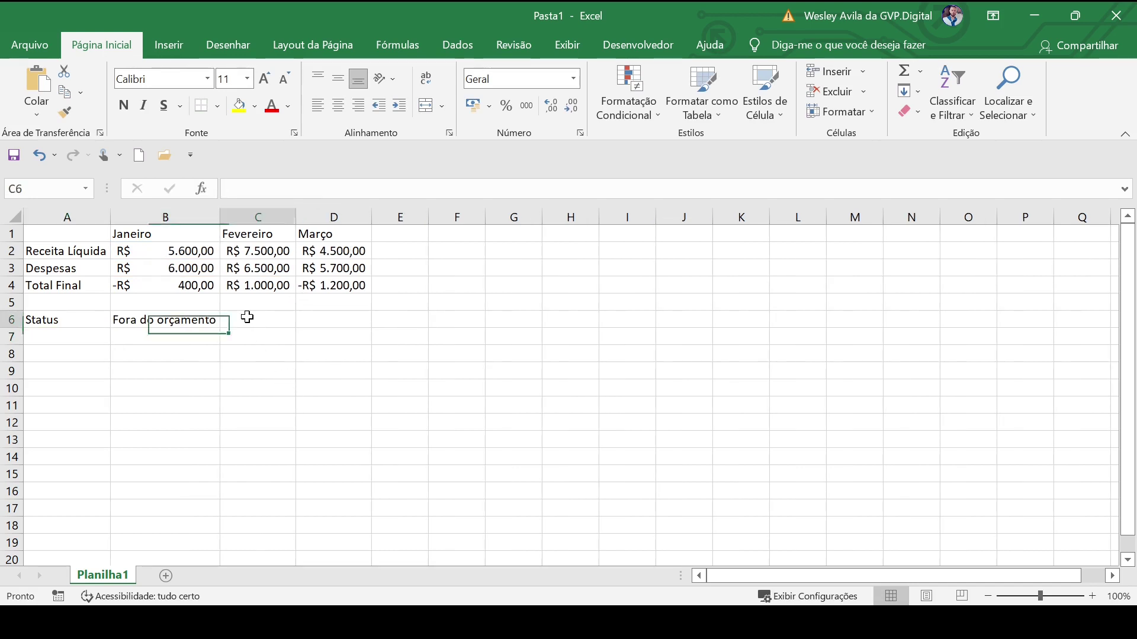
{"action": "double_click", "coordinate": [170, 323]}
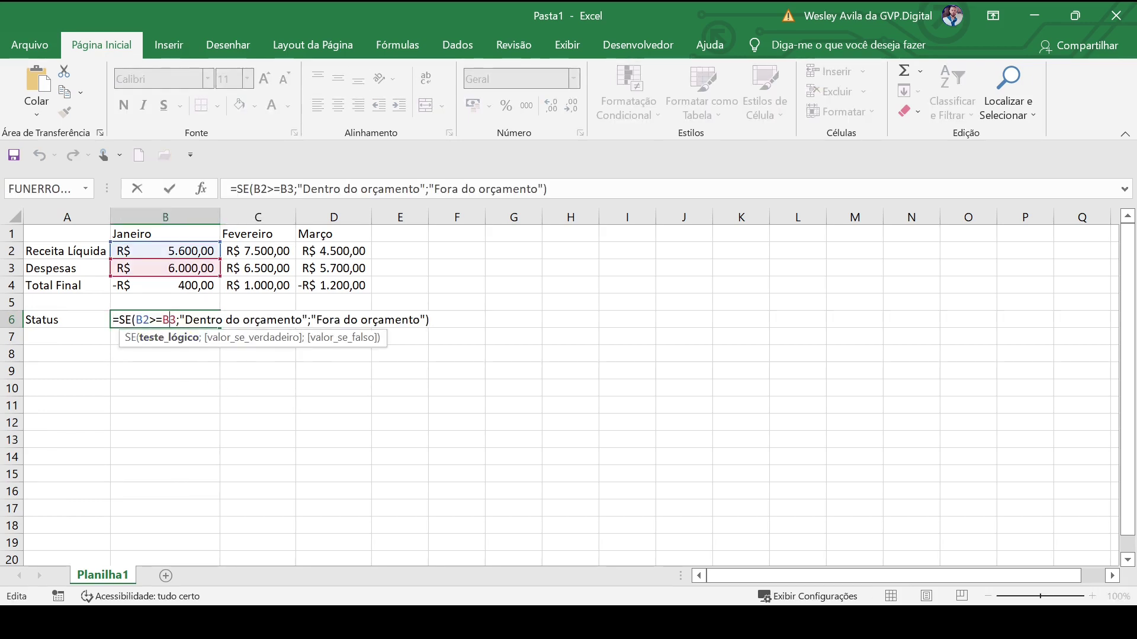
{"action": "key", "text": "shift+Right"}
{"action": "key", "text": "shift+Right"}
{"action": "key", "text": "Right"}
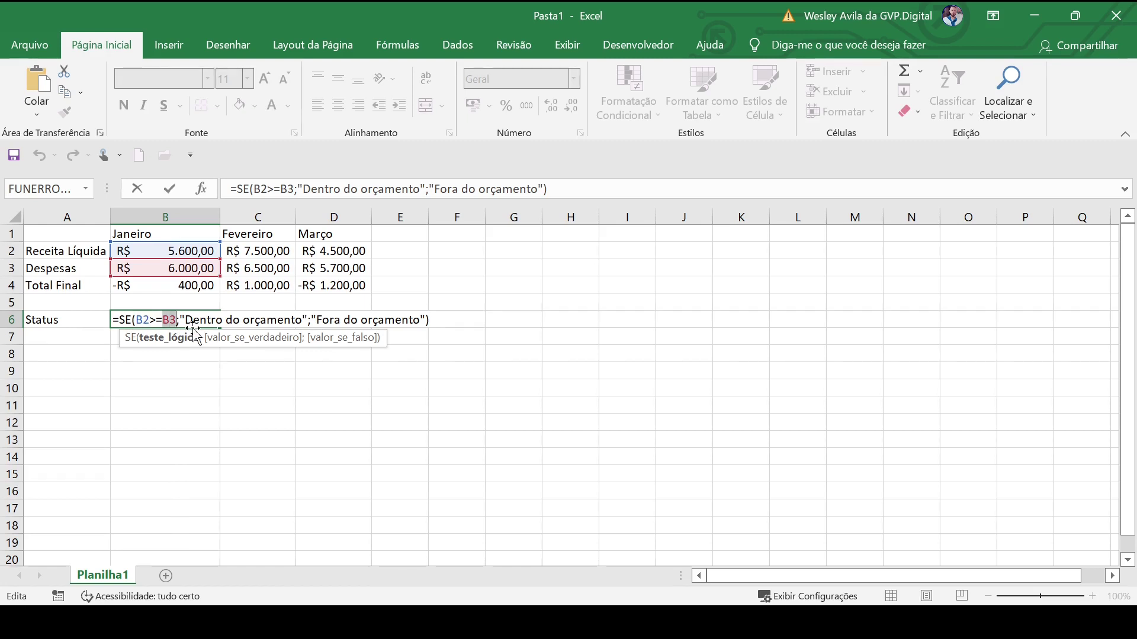
{"action": "key", "text": "Return"}
Enter Fevereiro's status in C6 with =SE(C3>=C2;"Fora do orçamento";"Dentro do orçamento") and fit column C's width to its content.
{"action": "left_click", "coordinate": [240, 319]}
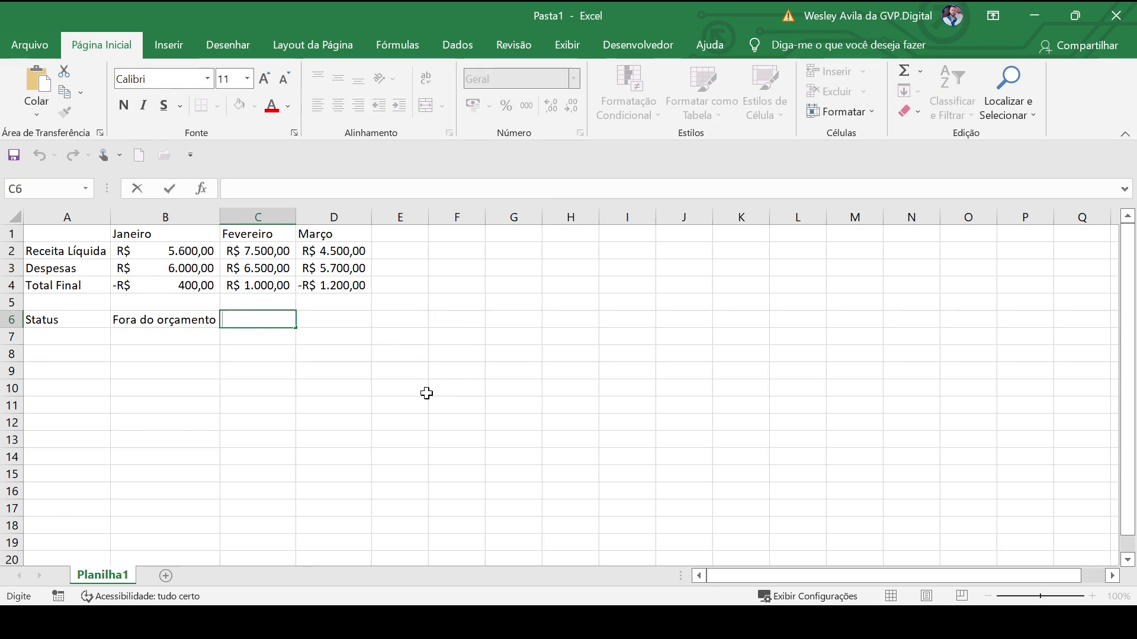
{"action": "type", "text": "=se("}
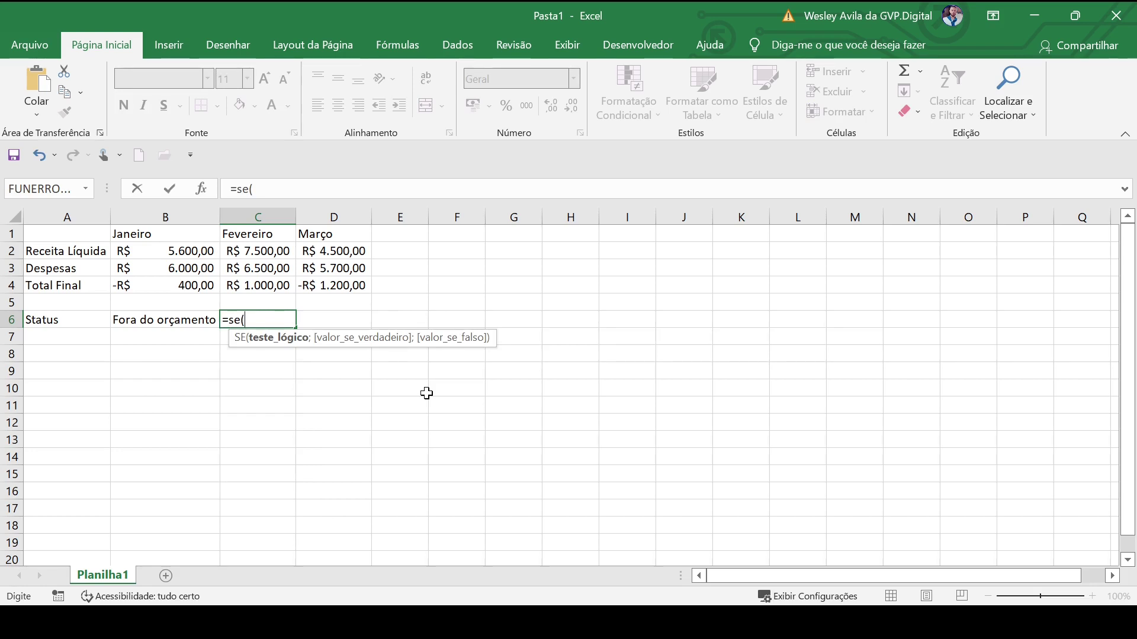
{"action": "left_click", "coordinate": [259, 268]}
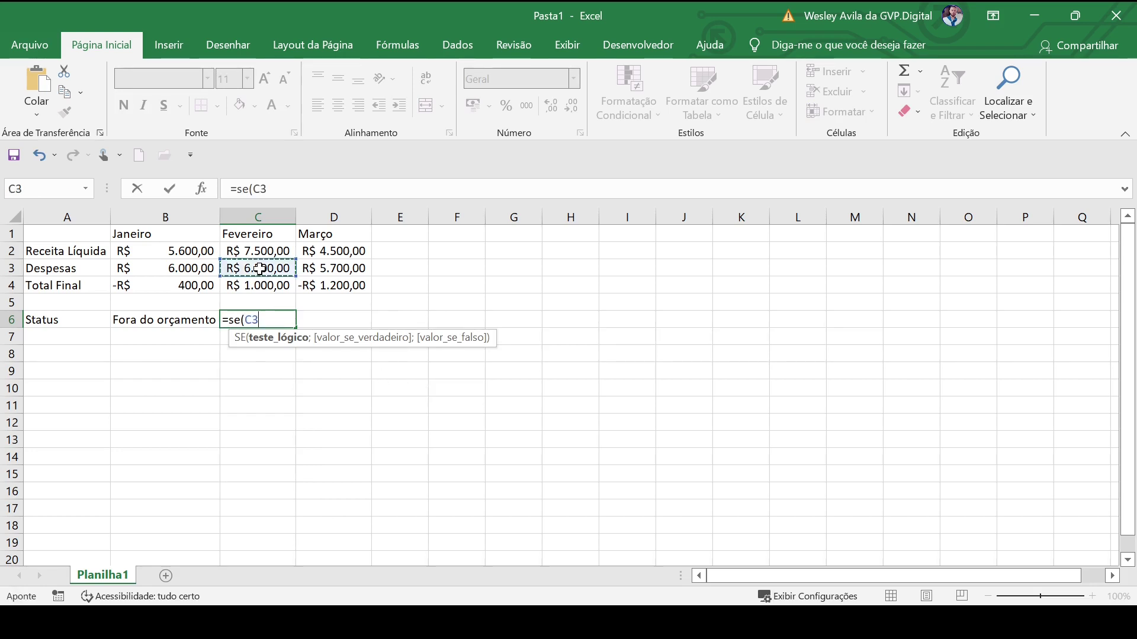
{"action": "type", "text": ">"}
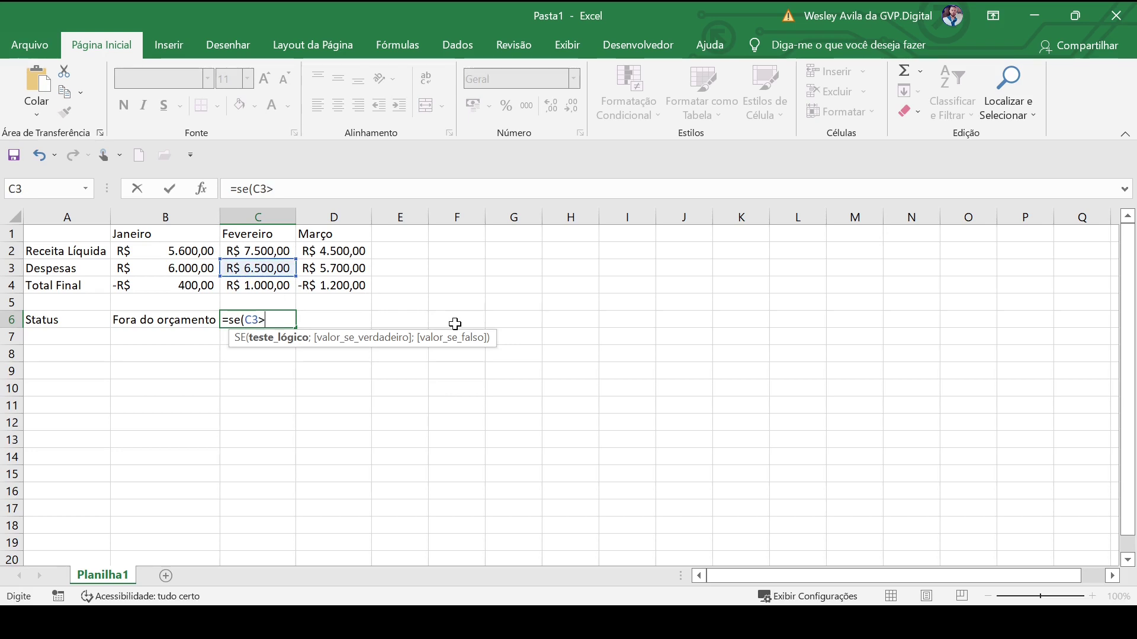
{"action": "type", "text": "="}
{"action": "left_click", "coordinate": [268, 251]}
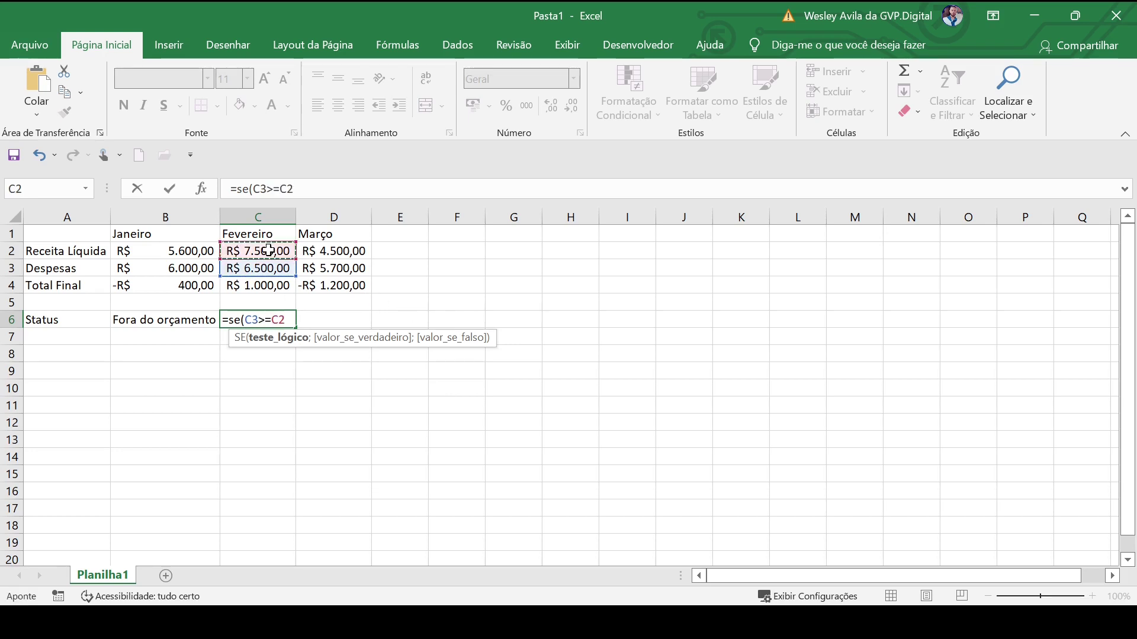
{"action": "type", "text": ";\"Fora "}
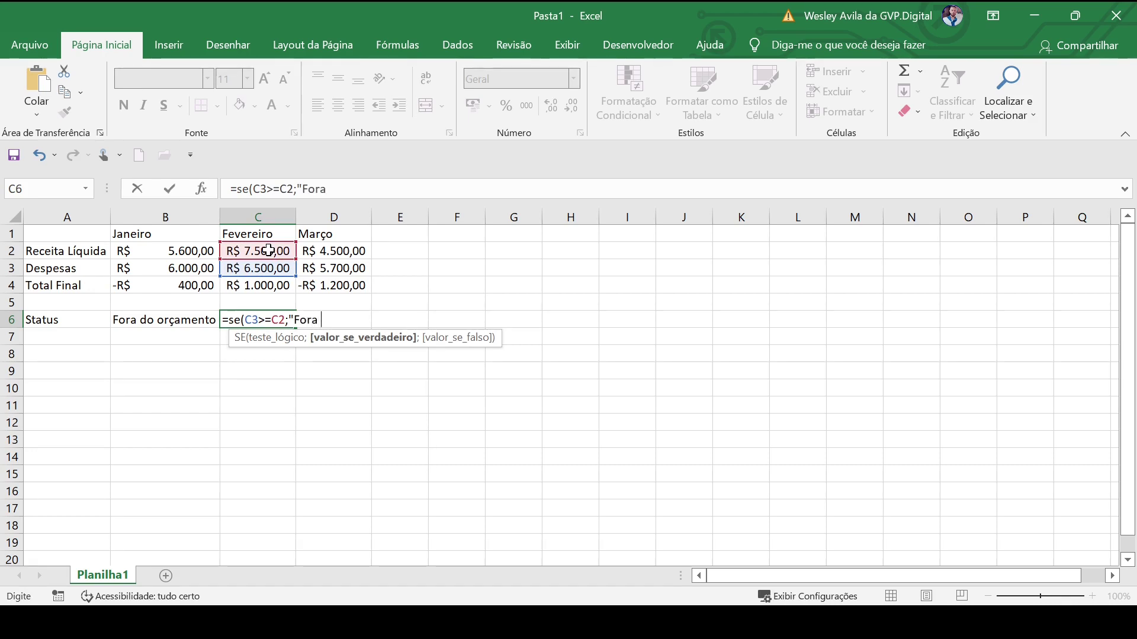
{"action": "type", "text": "do orçamento\""}
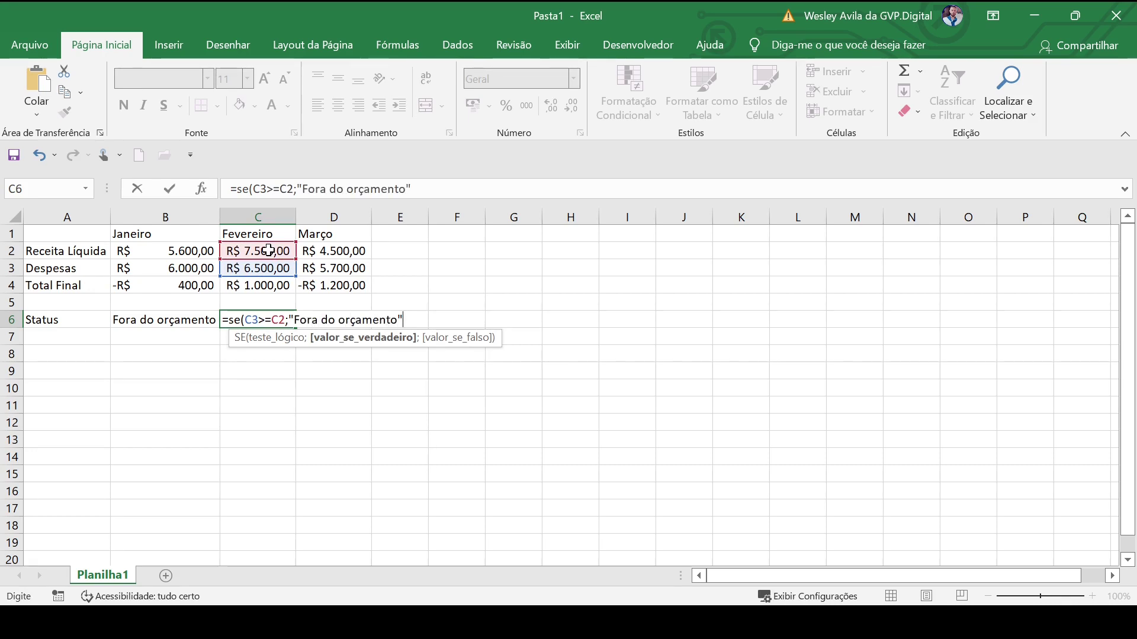
{"action": "type", "text": ";"}
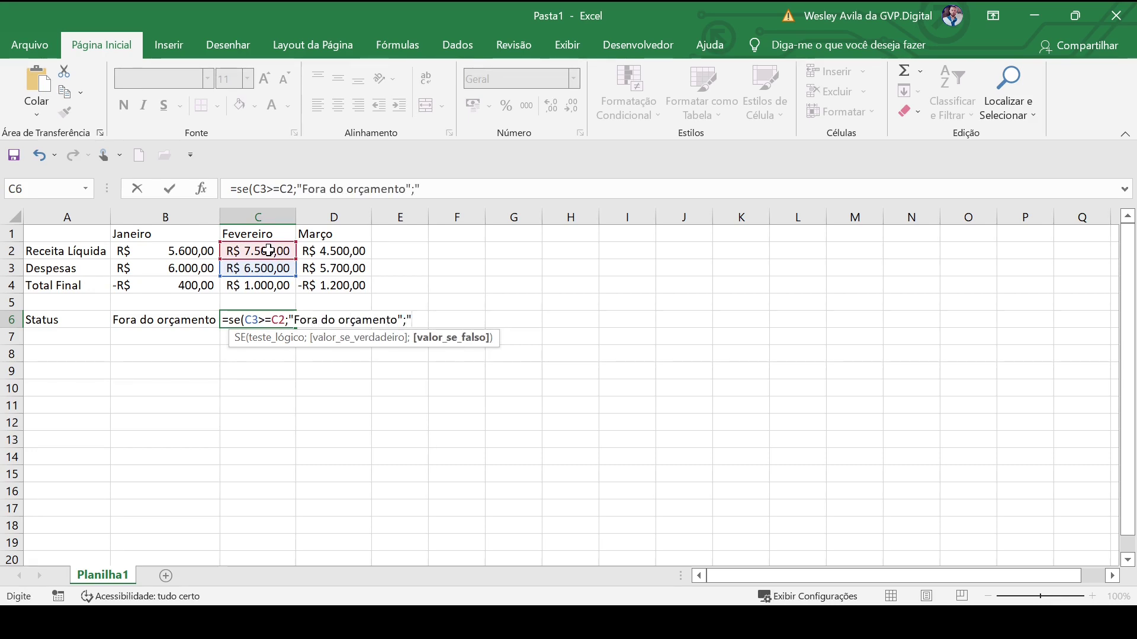
{"action": "type", "text": "\""}
{"action": "type", "text": "Dentro"}
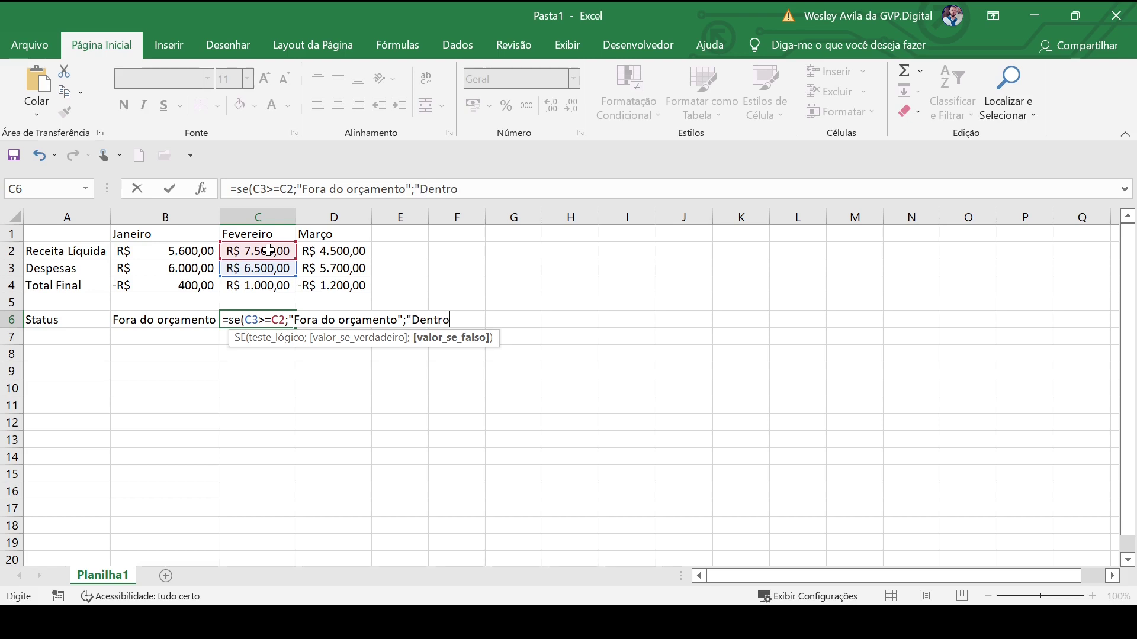
{"action": "type", "text": " do orçamento\")"}
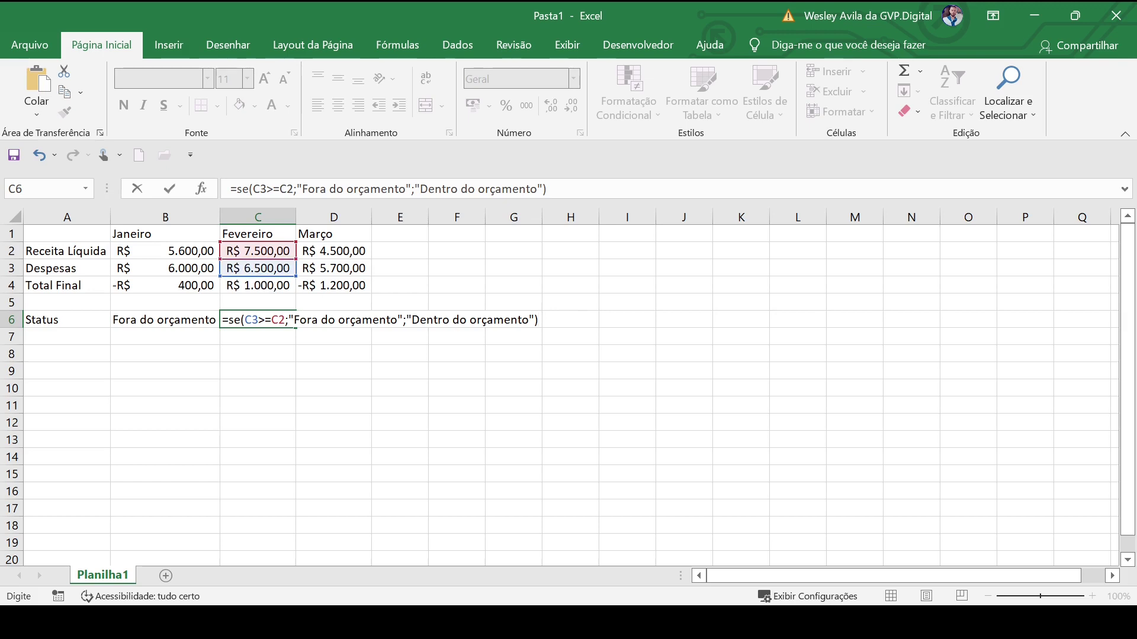
{"action": "key", "text": "Return"}
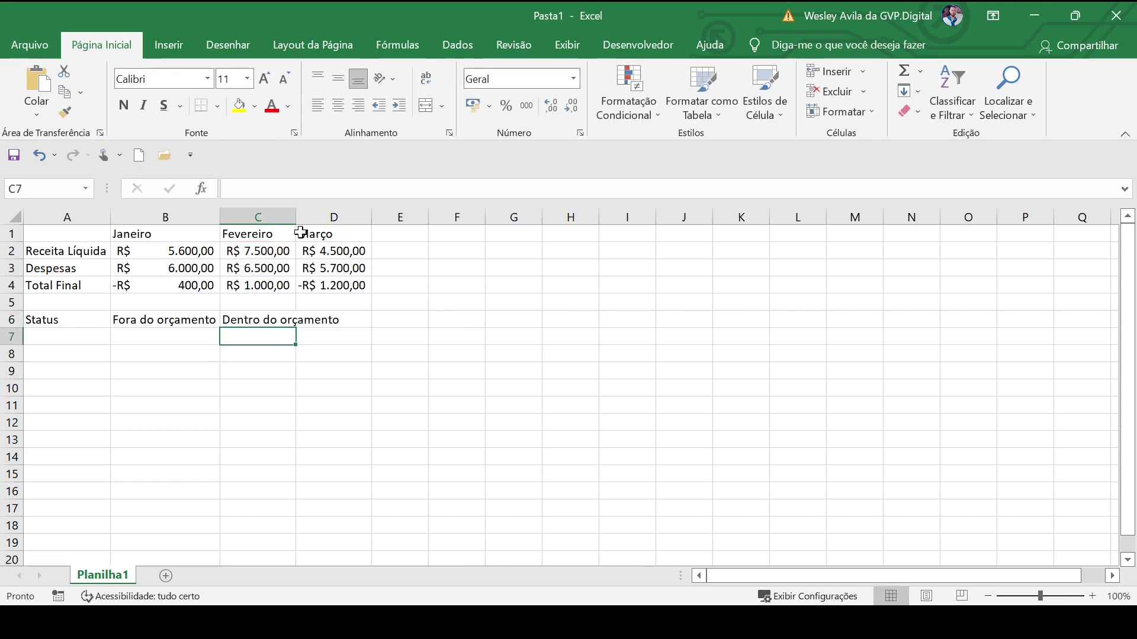
{"action": "left_click_drag", "start_coordinate": [297, 223], "coordinate": [299, 224]}
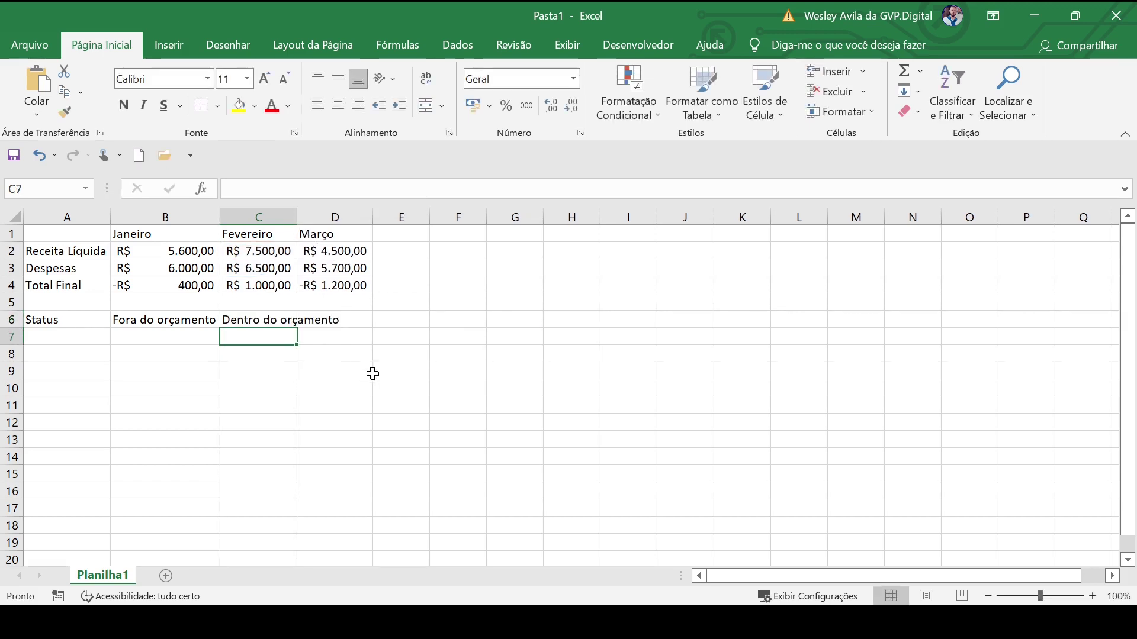
{"action": "double_click", "coordinate": [297, 217]}
Enter Março's status in D6 with =SE(D2>=D3;"Dentro do orçamento";"Fora do orçamento") and fit column D's width to its content.
{"action": "left_click", "coordinate": [382, 320]}
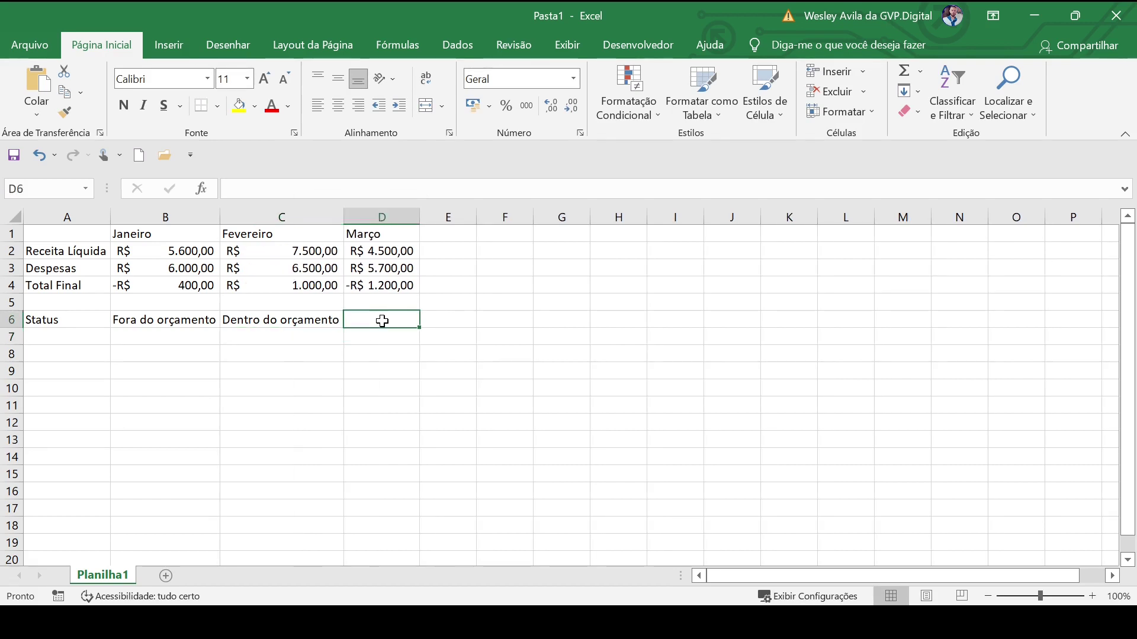
{"action": "type", "text": "=se ("}
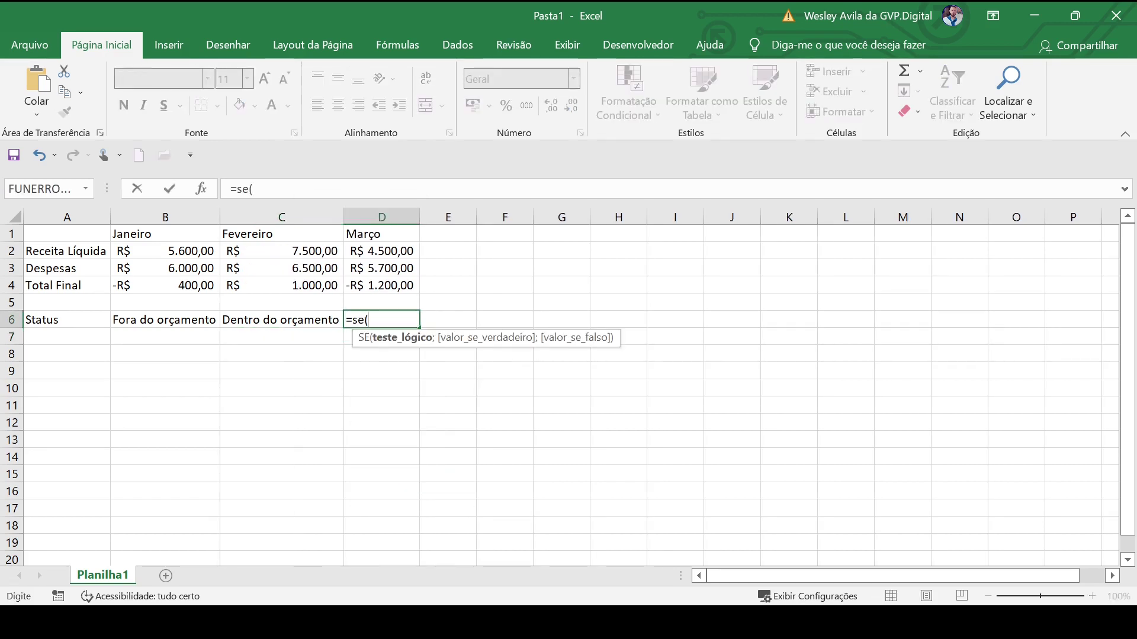
{"action": "left_click", "coordinate": [373, 256]}
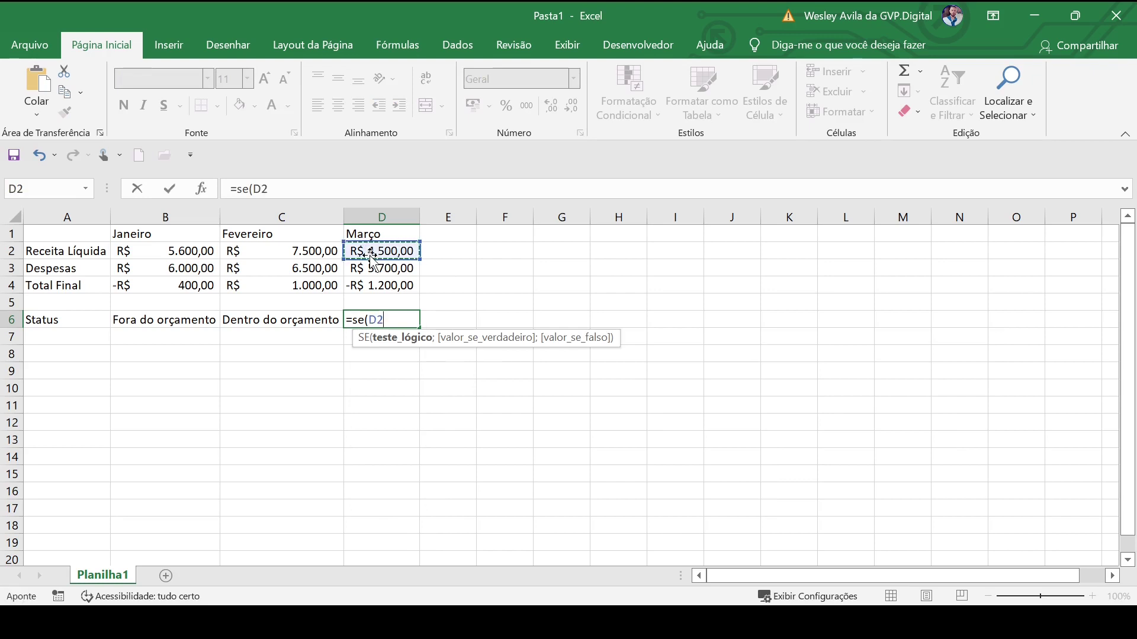
{"action": "type", "text": ">="}
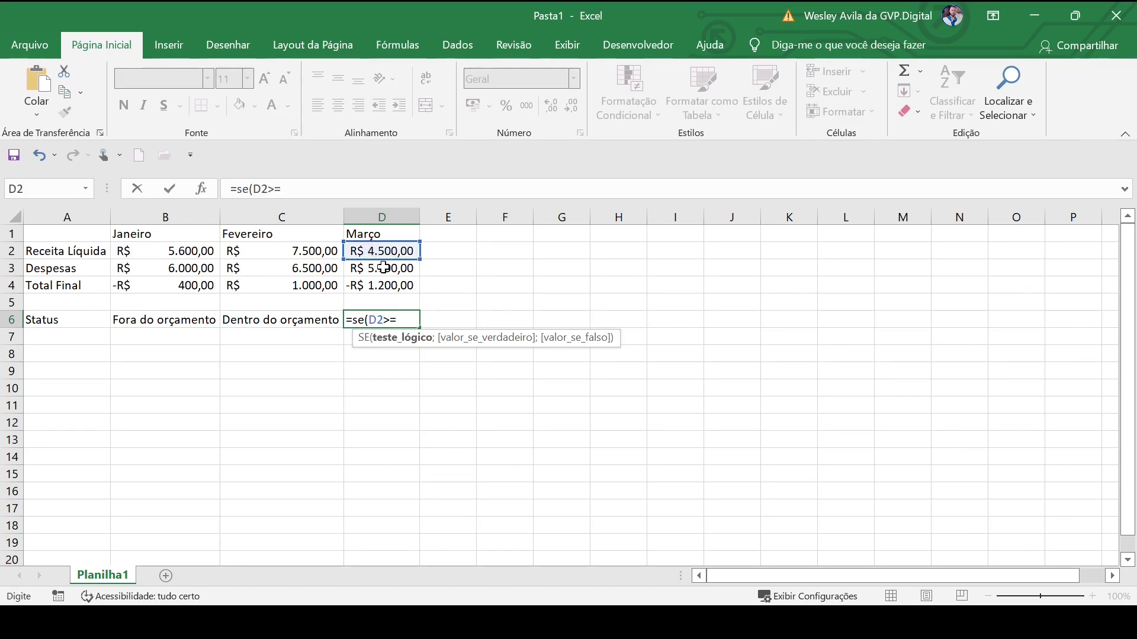
{"action": "left_click", "coordinate": [384, 270]}
{"action": "type", "text": ";\""}
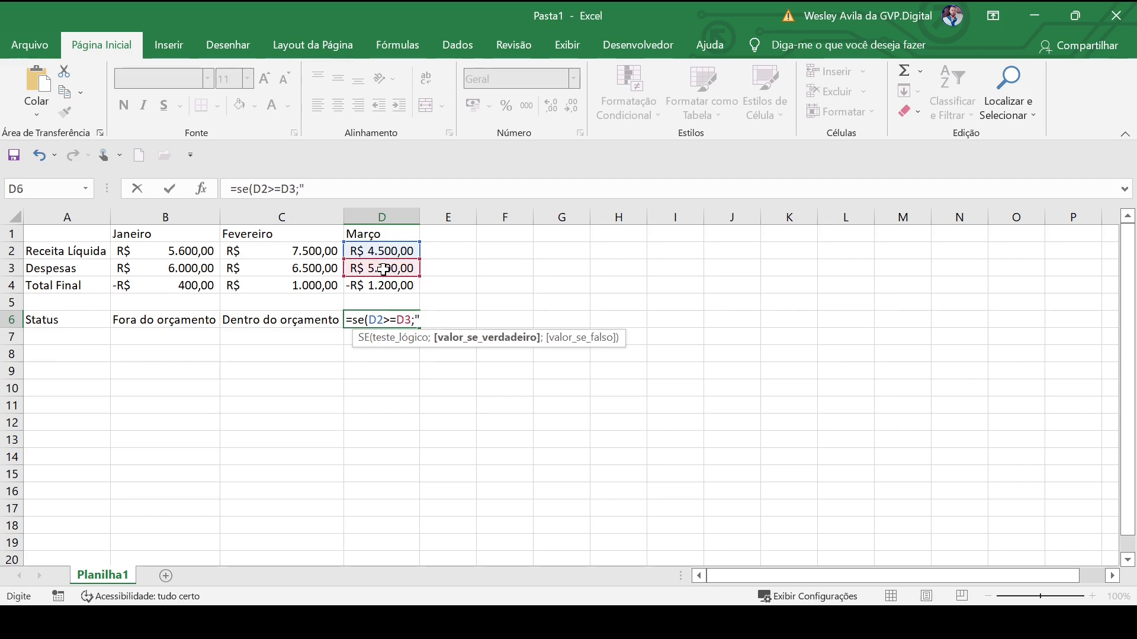
{"action": "type", "text": "F"}
{"action": "key", "text": "BackSpace"}
{"action": "type", "text": "Dentro do or"}
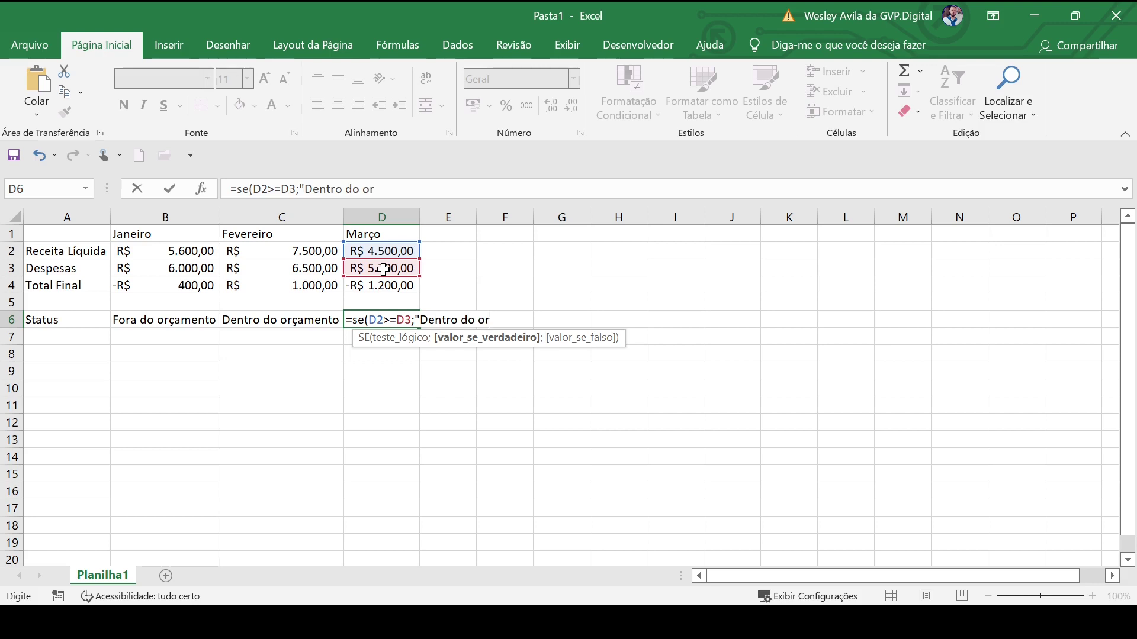
{"action": "type", "text": "çamento\";"}
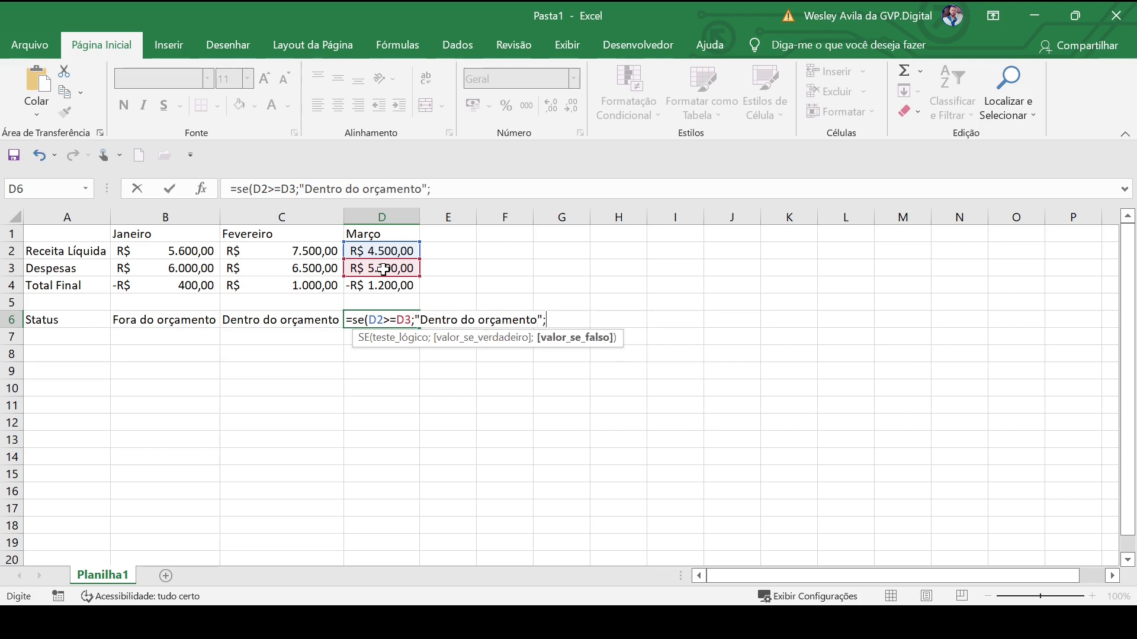
{"action": "type", "text": "\"Fora do orçamento\")"}
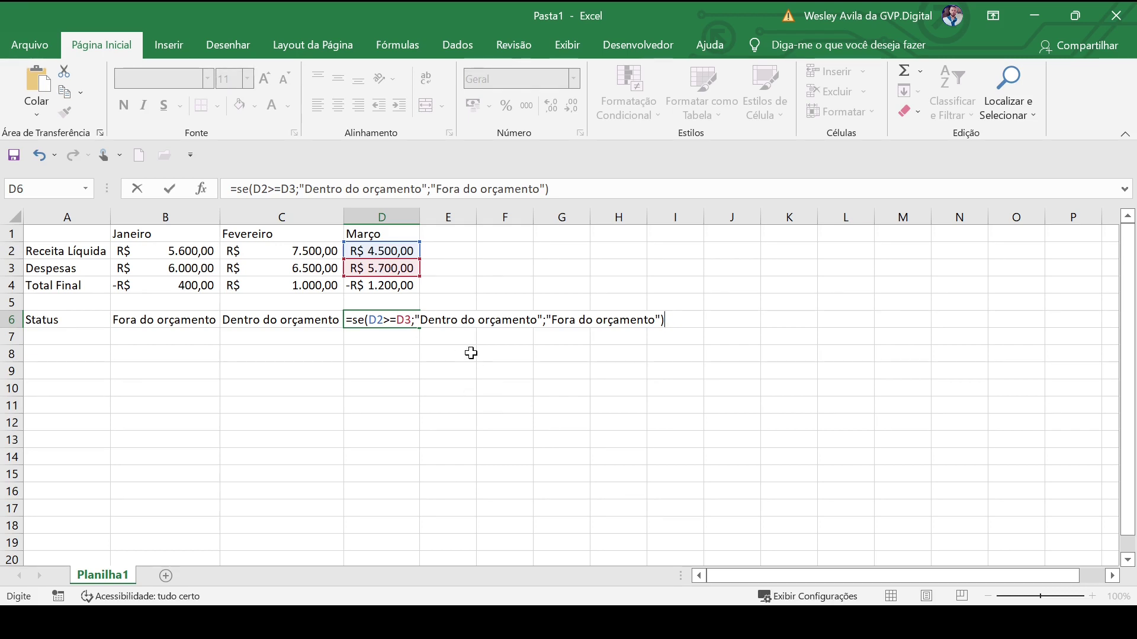
{"action": "left_click_drag", "start_coordinate": [420, 320], "coordinate": [620, 320]}
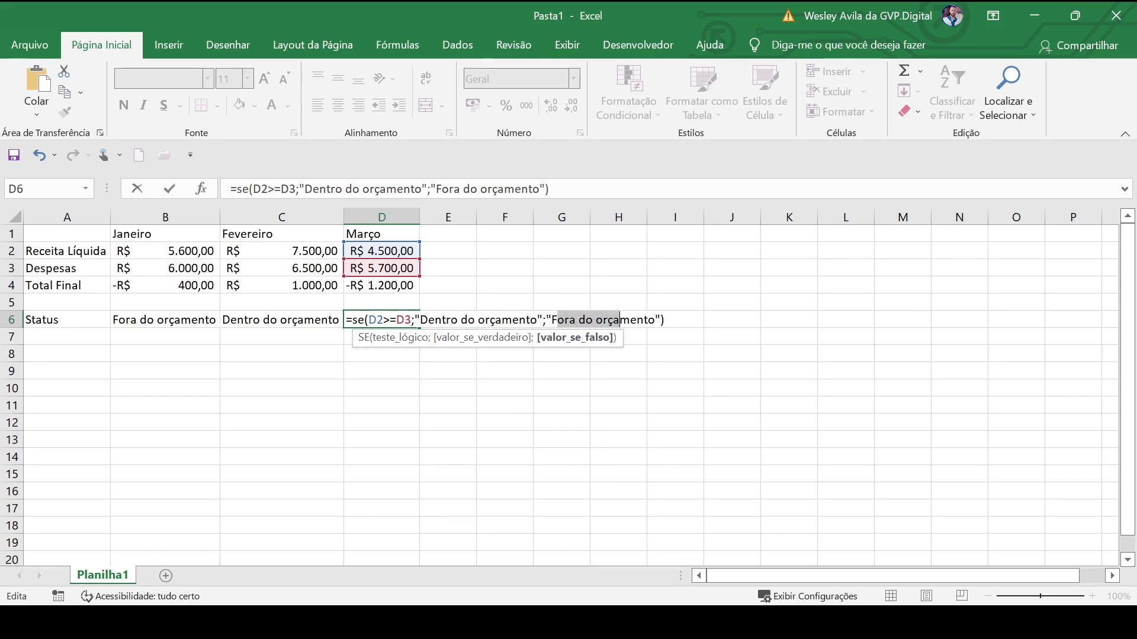
{"action": "left_click", "coordinate": [620, 320]}
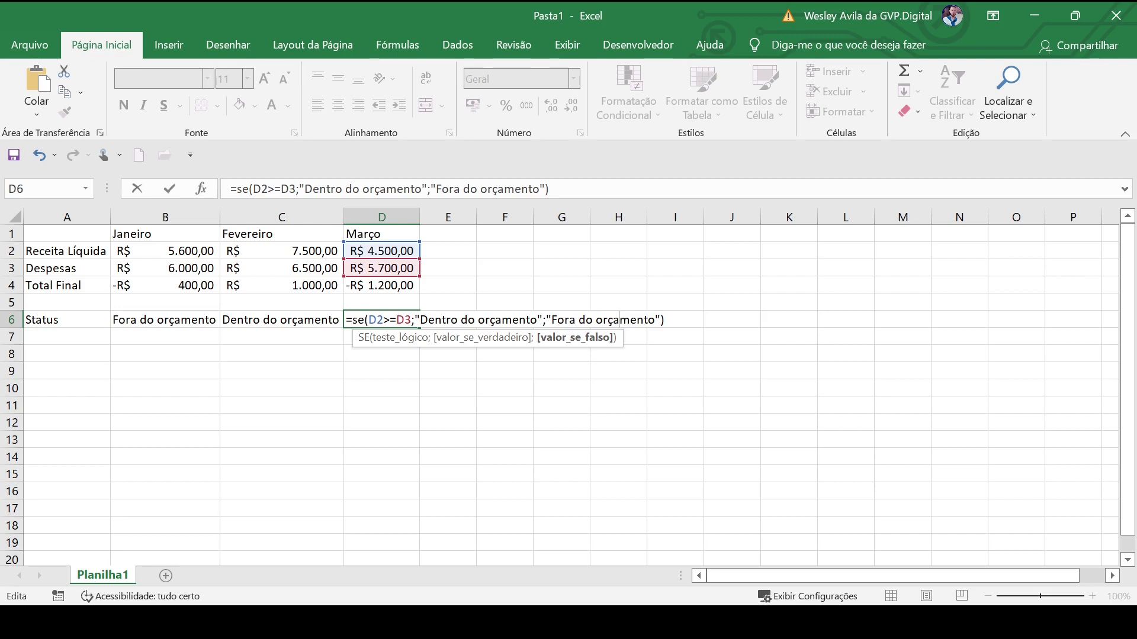
{"action": "key", "text": "Return"}
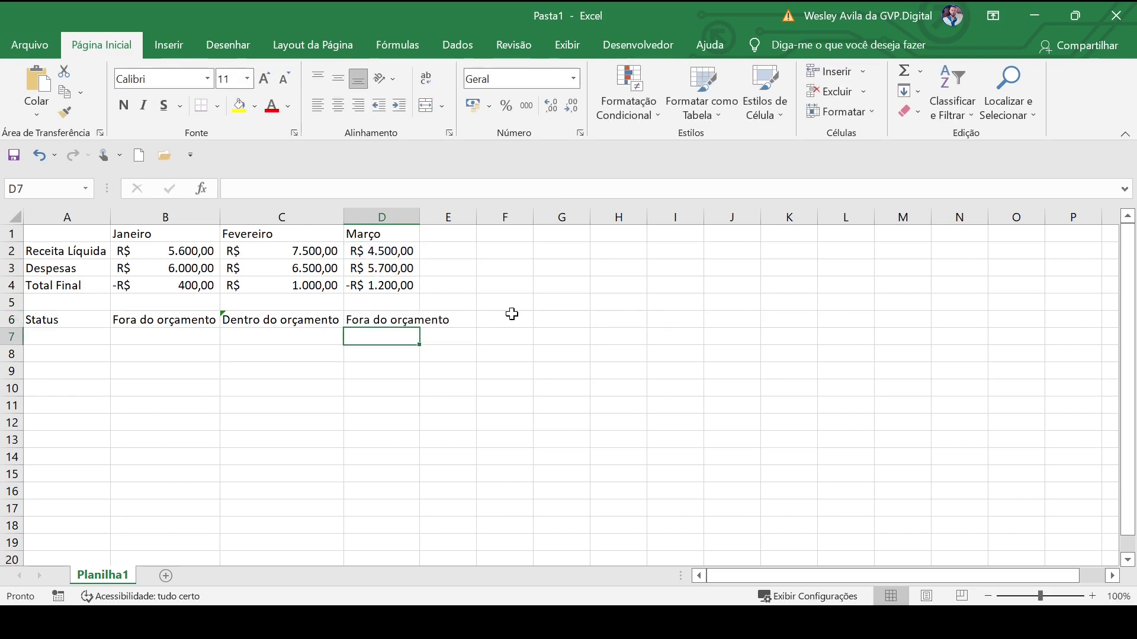
{"action": "double_click", "coordinate": [417, 219]}
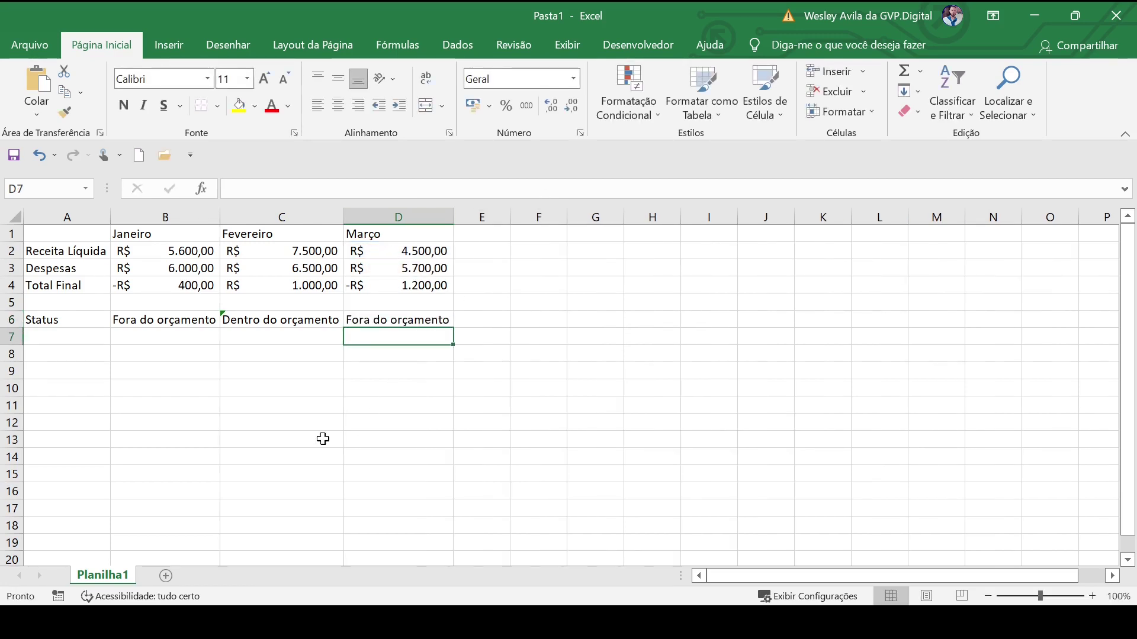
{"action": "left_click", "coordinate": [243, 428]}
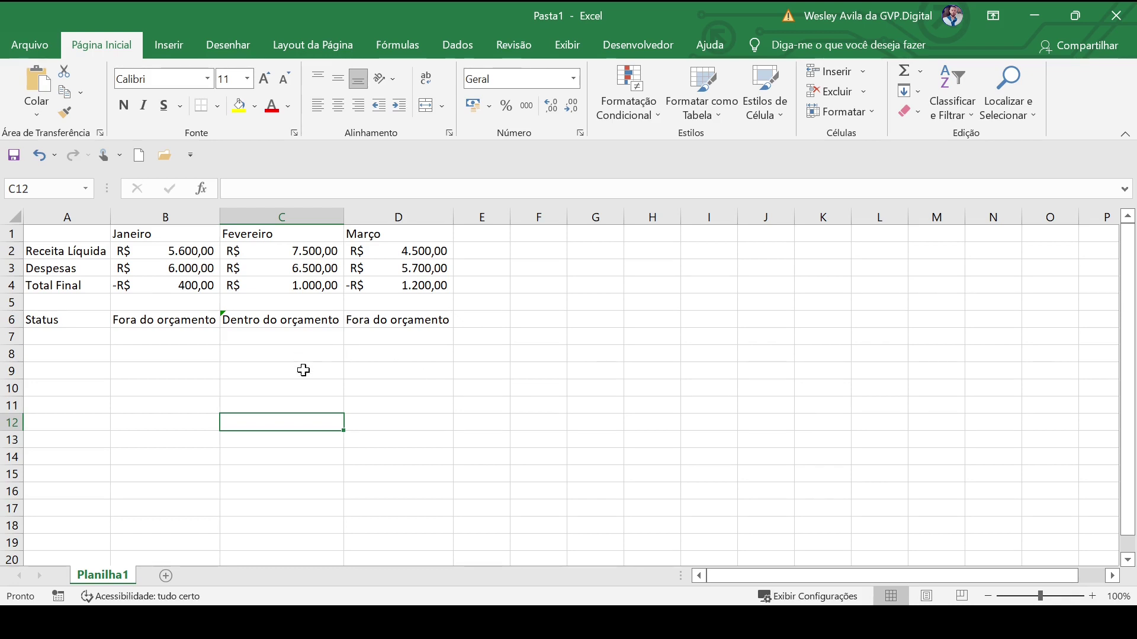
{"action": "left_click", "coordinate": [309, 400]}
Replace the cell references in the logical test of Janeiro's status formula in B6 with constants, making it 5600>=6000.
{"action": "left_click", "coordinate": [160, 325]}
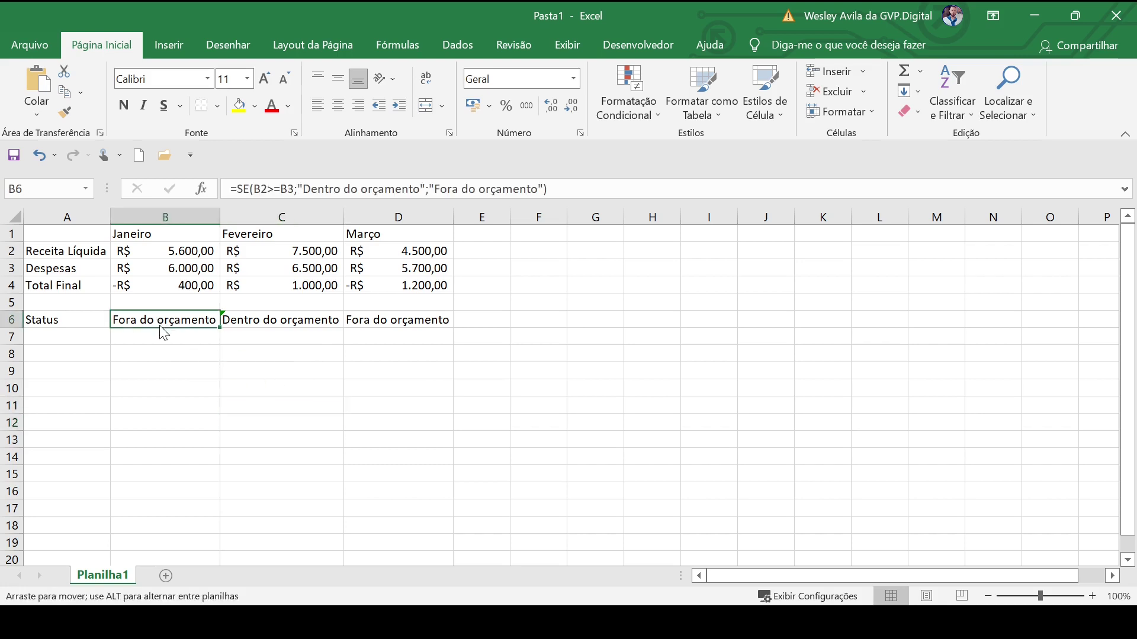
{"action": "double_click", "coordinate": [158, 323]}
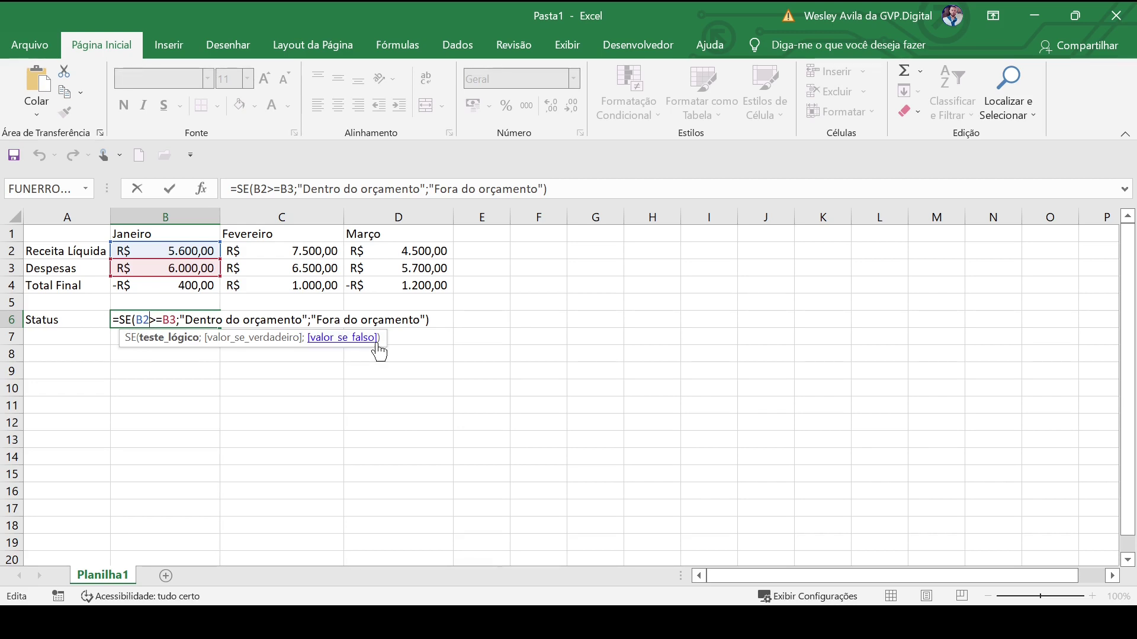
{"action": "key", "text": "BackSpace"}
{"action": "key", "text": "BackSpace"}
{"action": "type", "text": "5"}
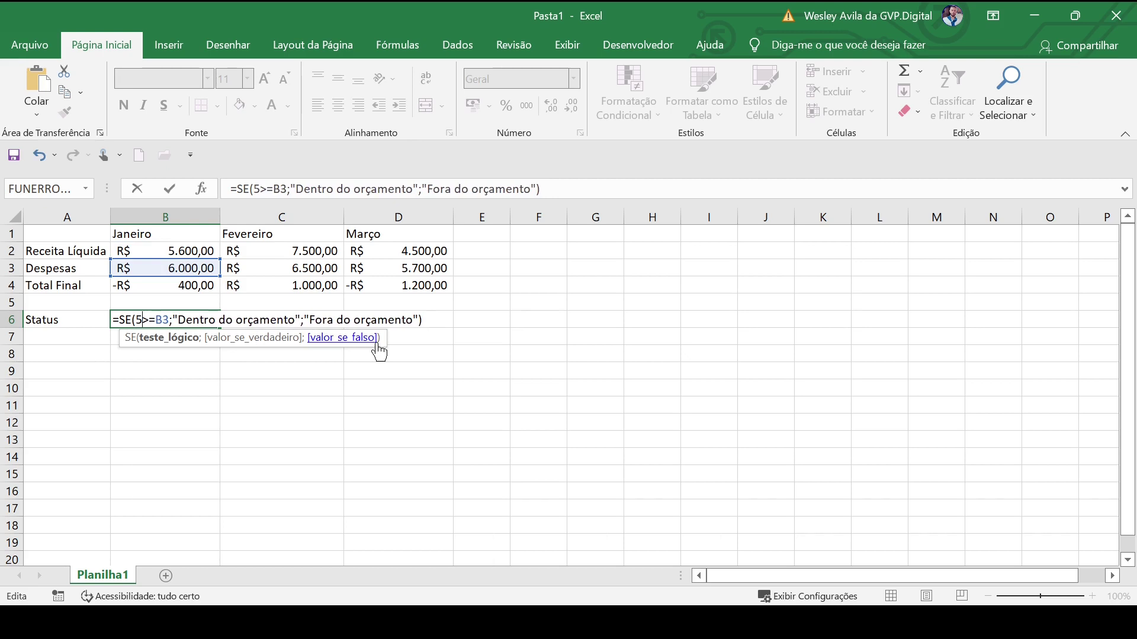
{"action": "type", "text": "600"}
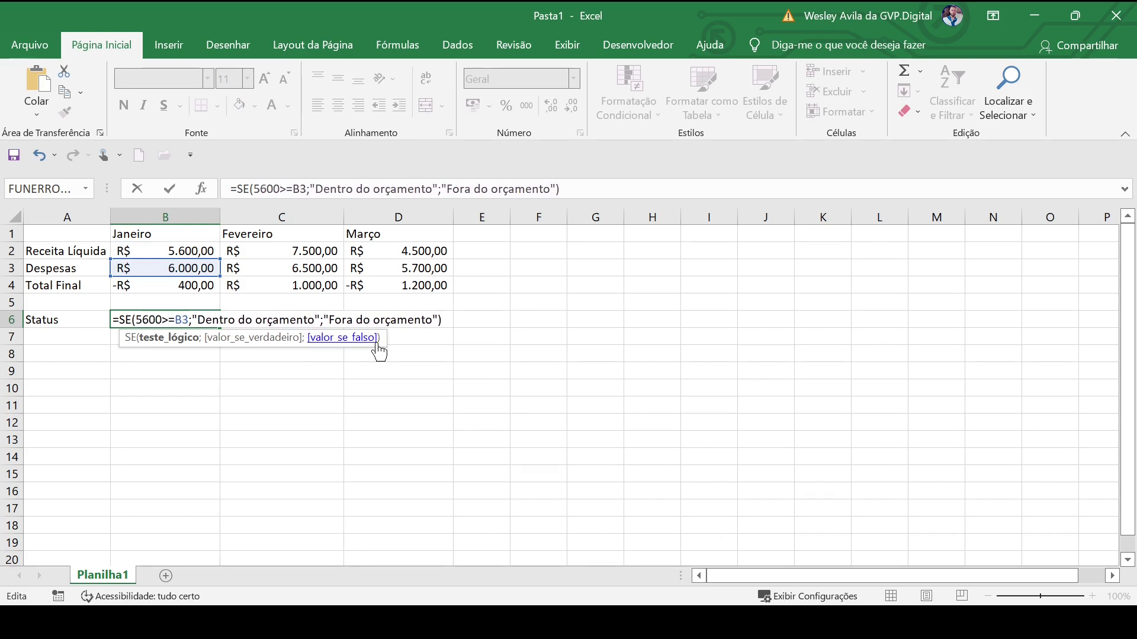
{"action": "key", "text": "Right"}
{"action": "key", "text": "Right"}
{"action": "key", "text": "shift+Right"}
{"action": "key", "text": "shift+Right"}
{"action": "type", "text": "6000"}
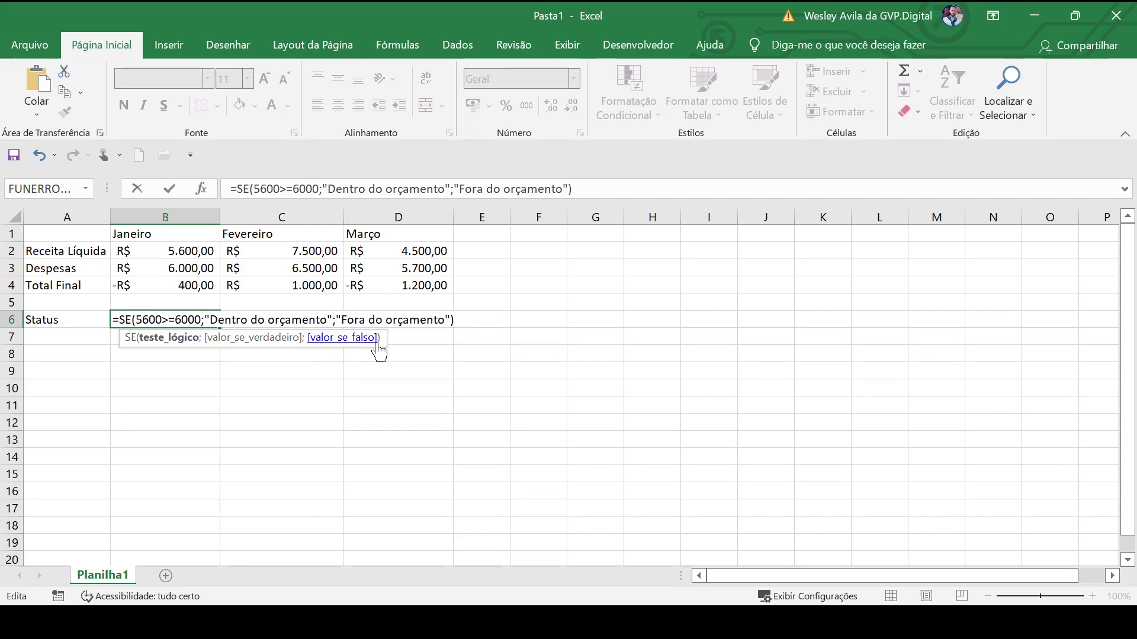
{"action": "key", "text": "Return"}
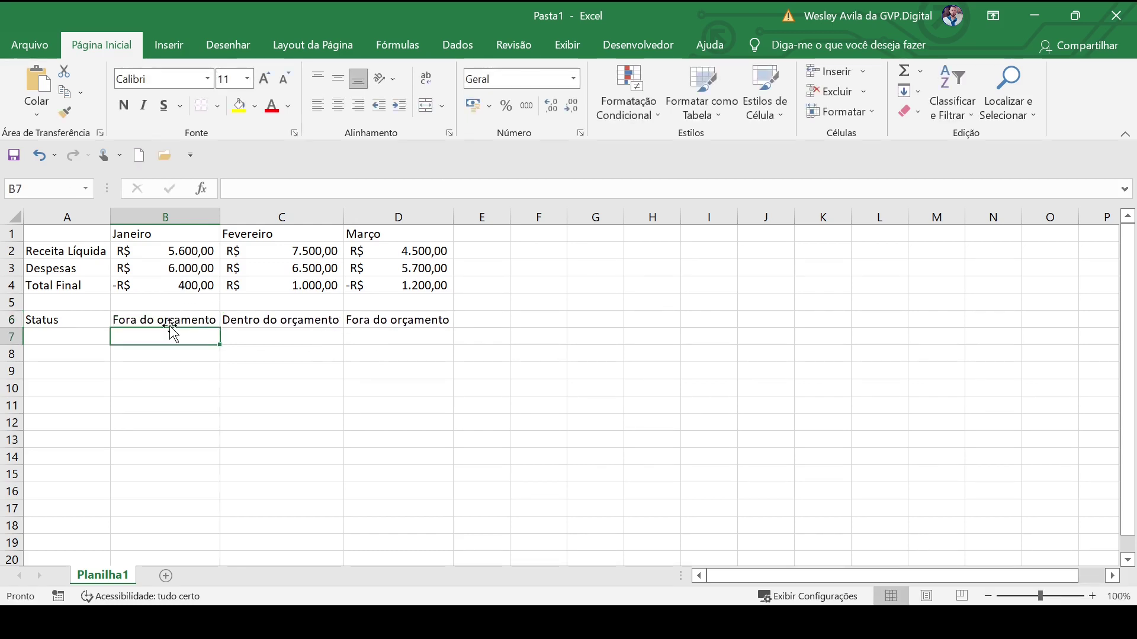
Restore the cell references in the logical test of Janeiro's status formula in B6, making it B2>=B3.
{"action": "double_click", "coordinate": [169, 324]}
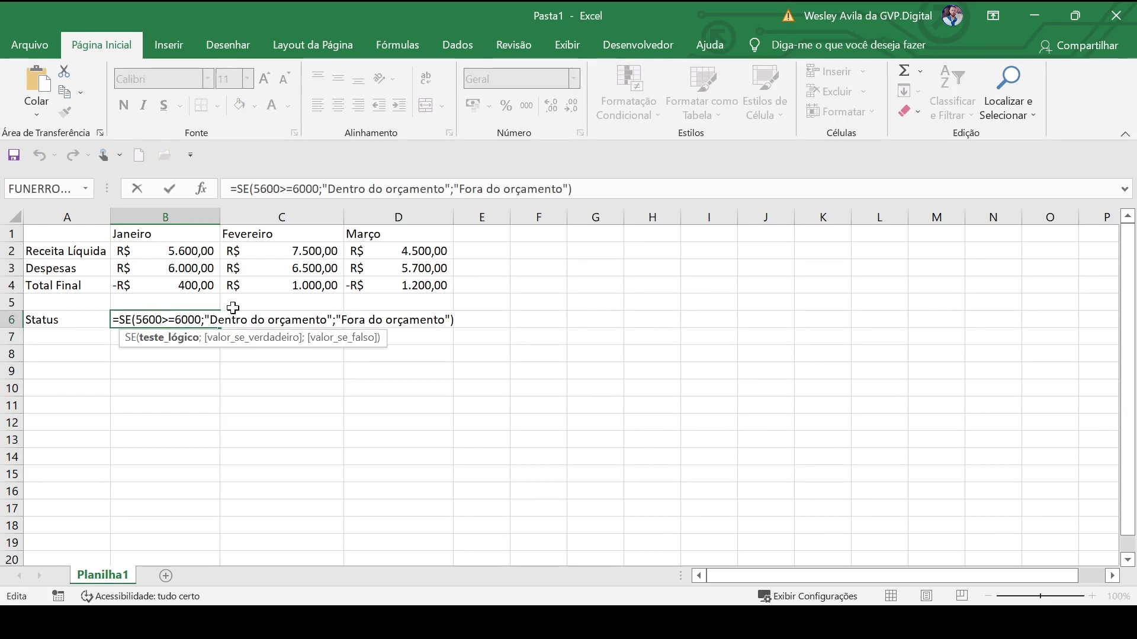
{"action": "key", "text": "shift+Left"}
{"action": "key", "text": "shift+Left"}
{"action": "key", "text": "shift+Left"}
{"action": "key", "text": "shift+Left"}
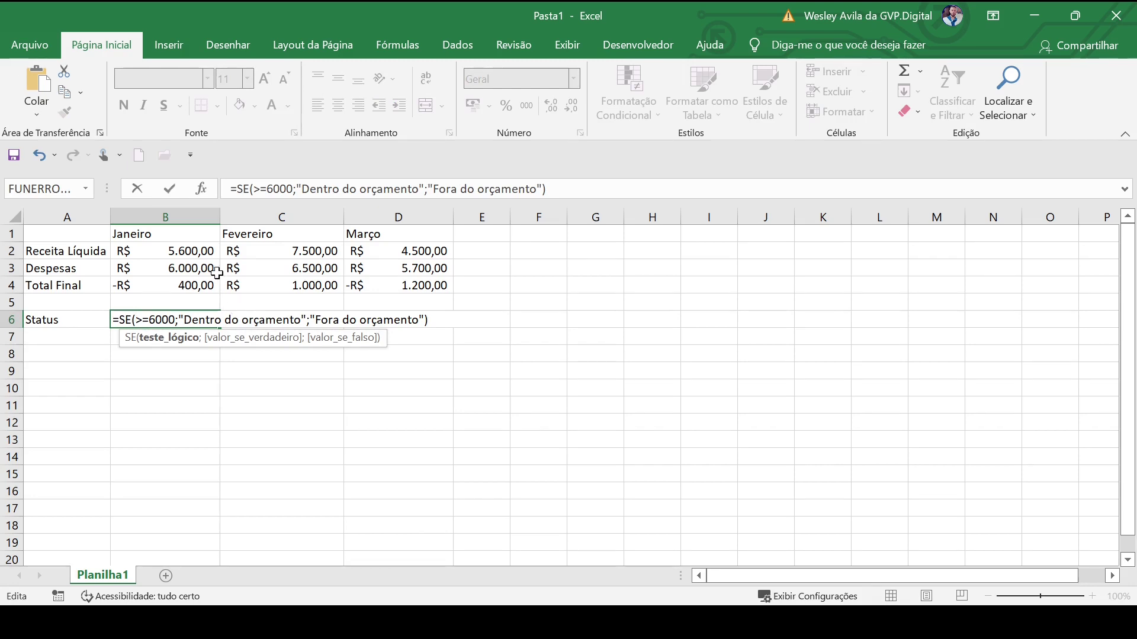
{"action": "left_click", "coordinate": [193, 252]}
{"action": "key", "text": "F2"}
{"action": "key", "text": "Right"}
{"action": "key", "text": "Right"}
{"action": "key", "text": "shift+Right"}
{"action": "key", "text": "shift+Right"}
{"action": "key", "text": "shift+Right"}
{"action": "key", "text": "shift+Right"}
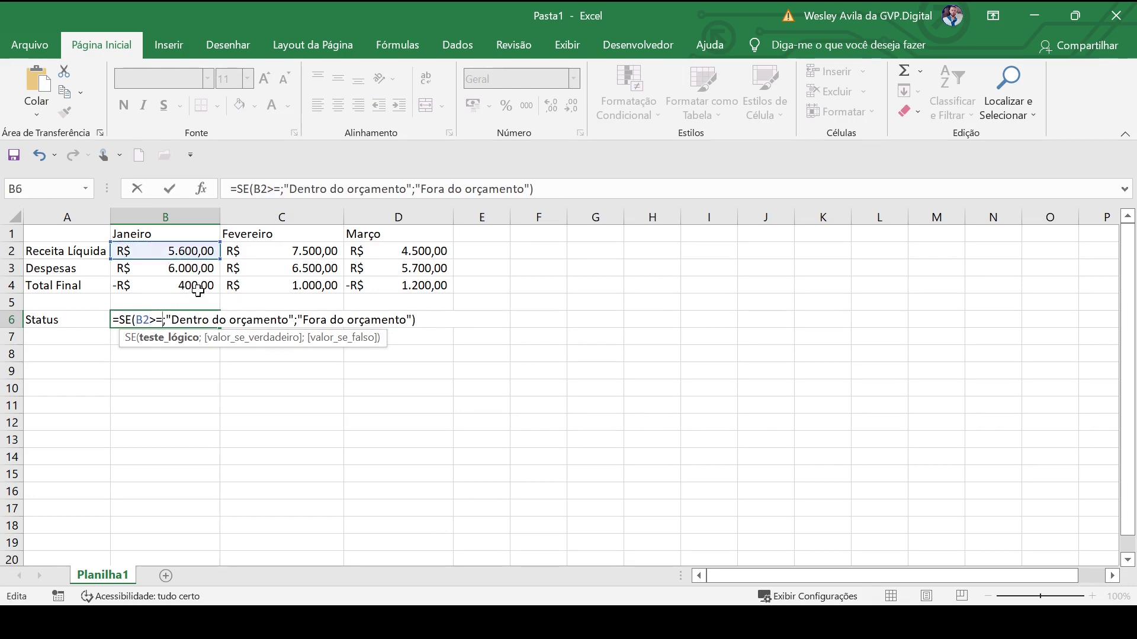
{"action": "left_click", "coordinate": [185, 271]}
{"action": "key", "text": "Return"}
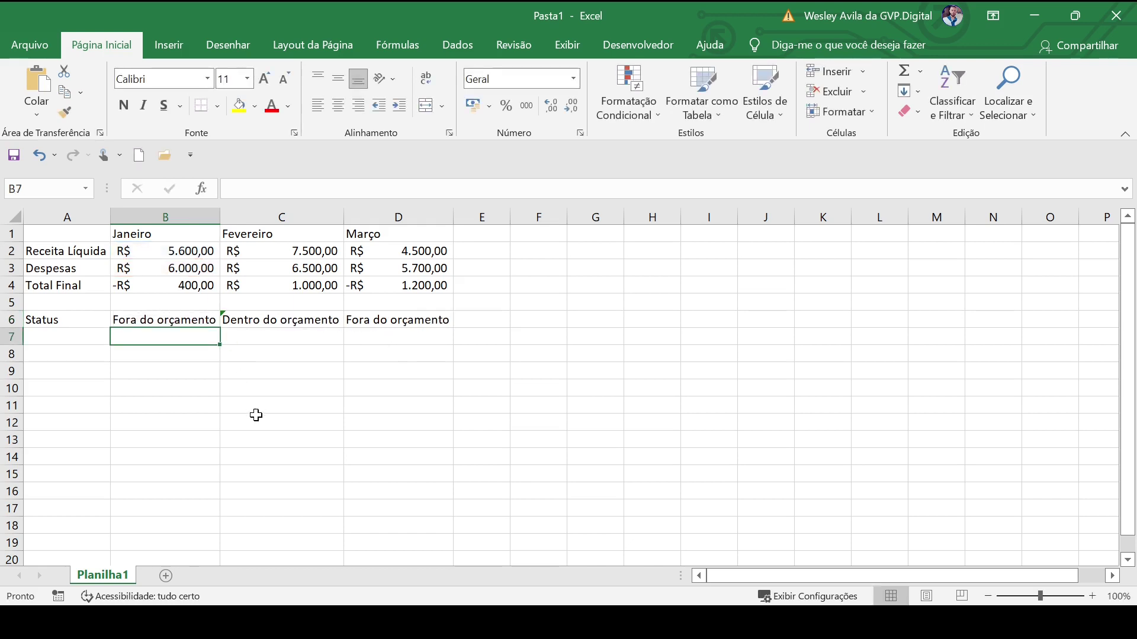